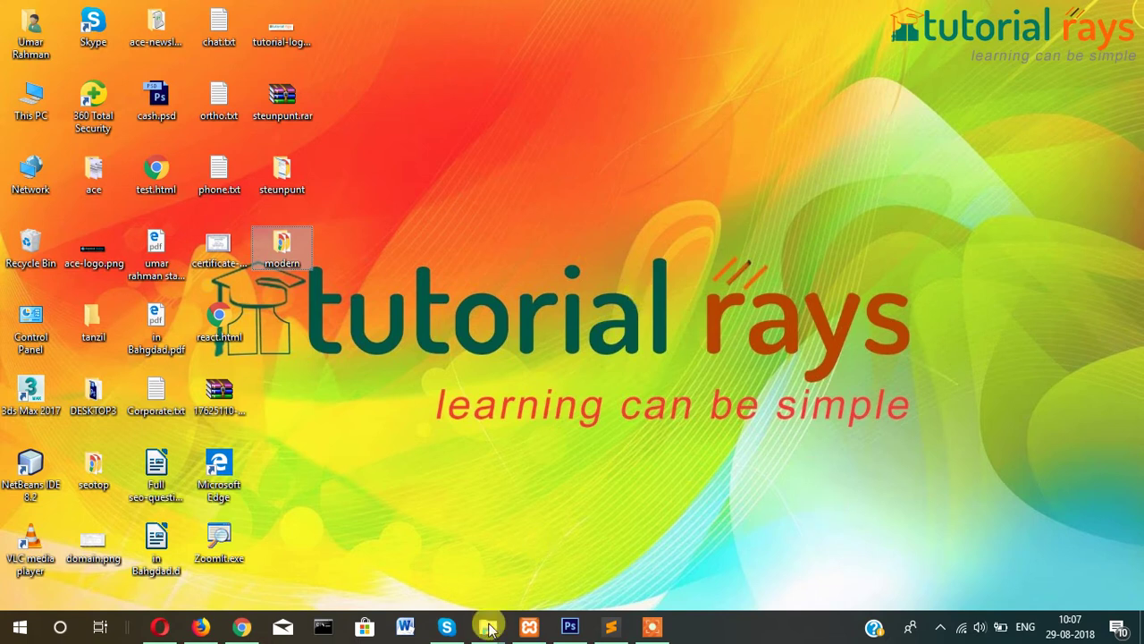
Bring up Chrome showing the Modern Biz index.html page at its SELECT YOUR PRICE section.
{"action": "mouse_move", "coordinate": [482, 634]}
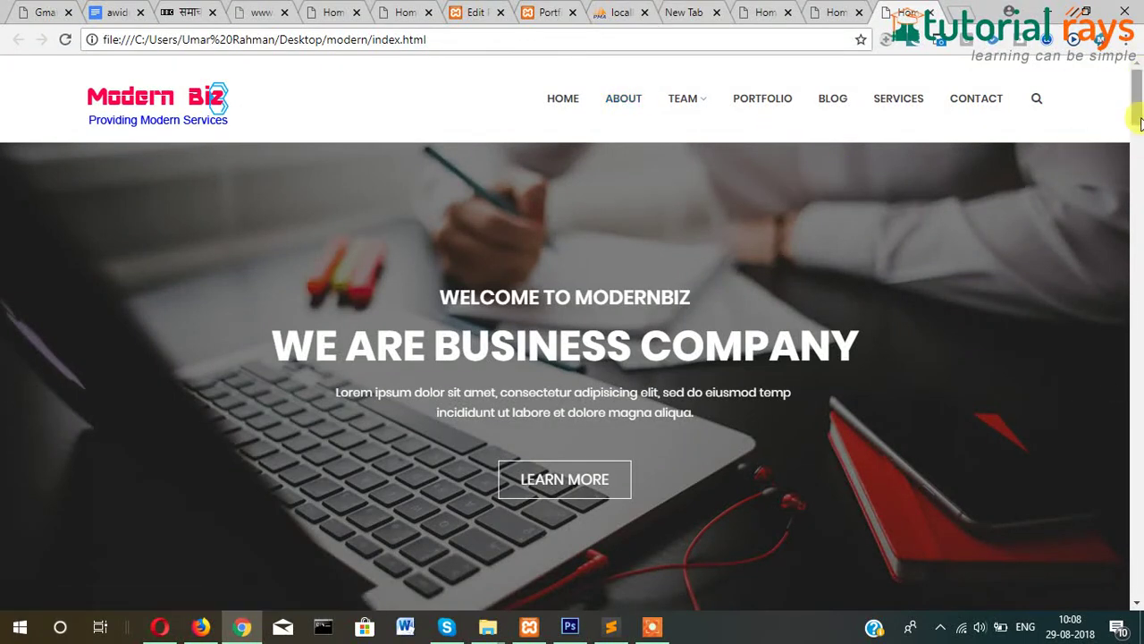
Scroll the Modern Biz page back up to the WE ARE BUSINESS COMPANY banner.
{"action": "left_click_drag", "start_coordinate": [1139, 111], "coordinate": [1093, 70]}
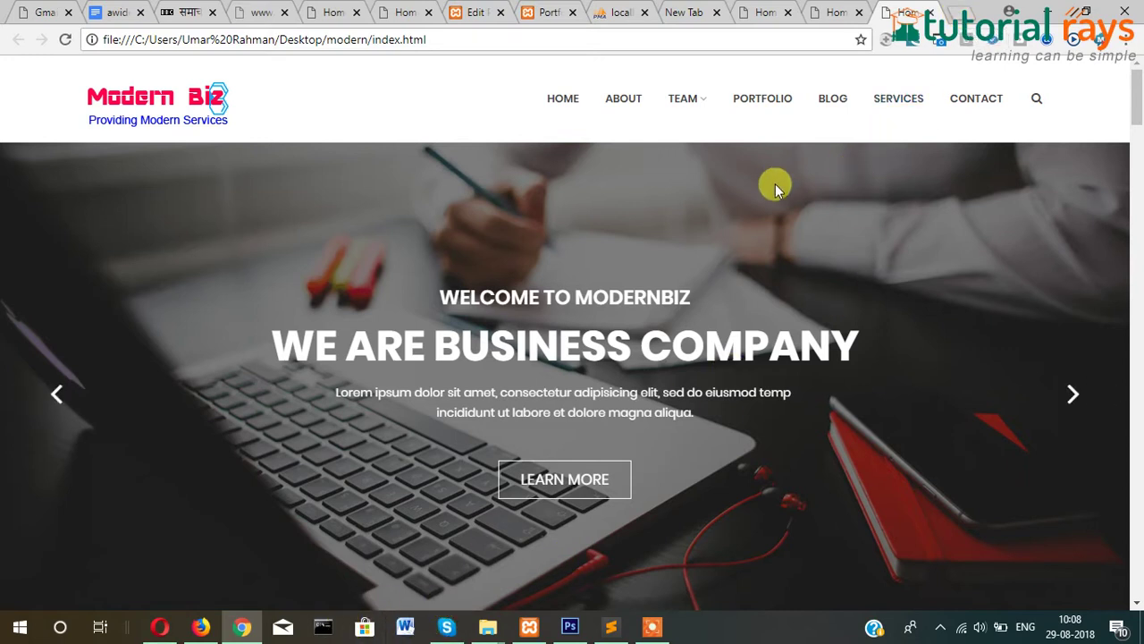
Check wordpress-4.9.8 (2).zip from Downloads in WinRAR, then close it as the wrong archive.
{"action": "mouse_move", "coordinate": [487, 626]}
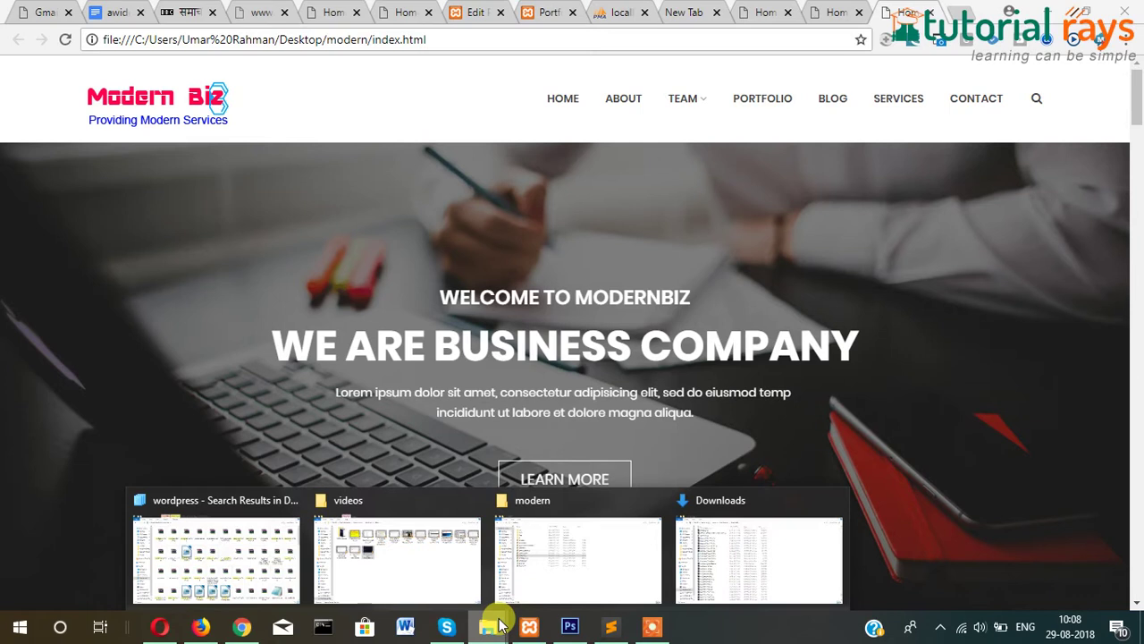
{"action": "left_click", "coordinate": [764, 555]}
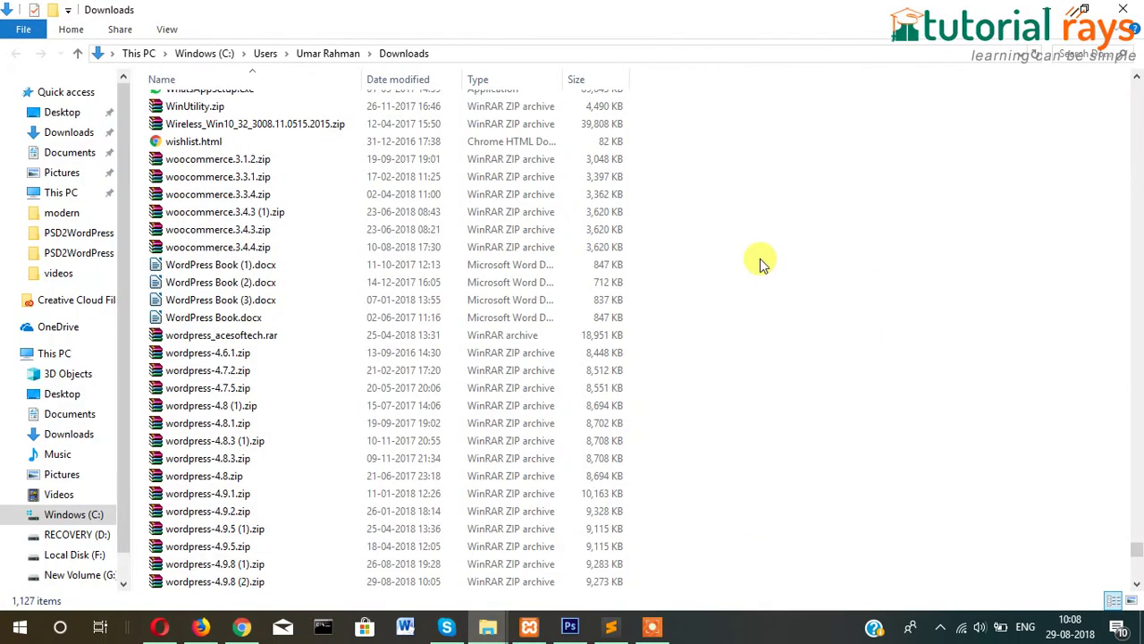
{"action": "left_click", "coordinate": [212, 582]}
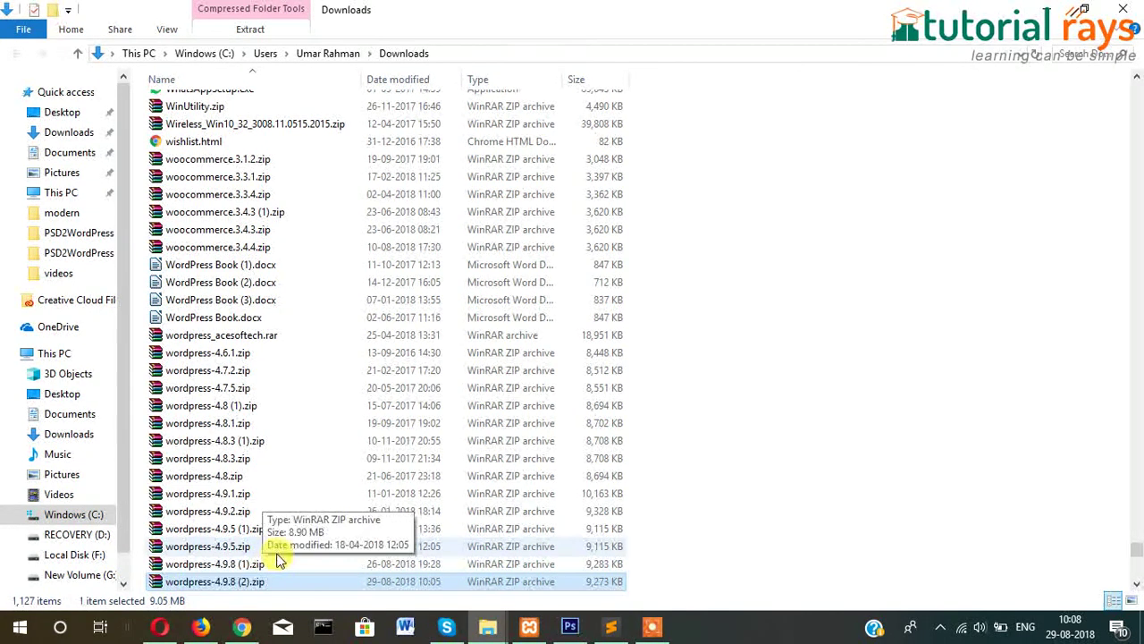
{"action": "double_click", "coordinate": [215, 582]}
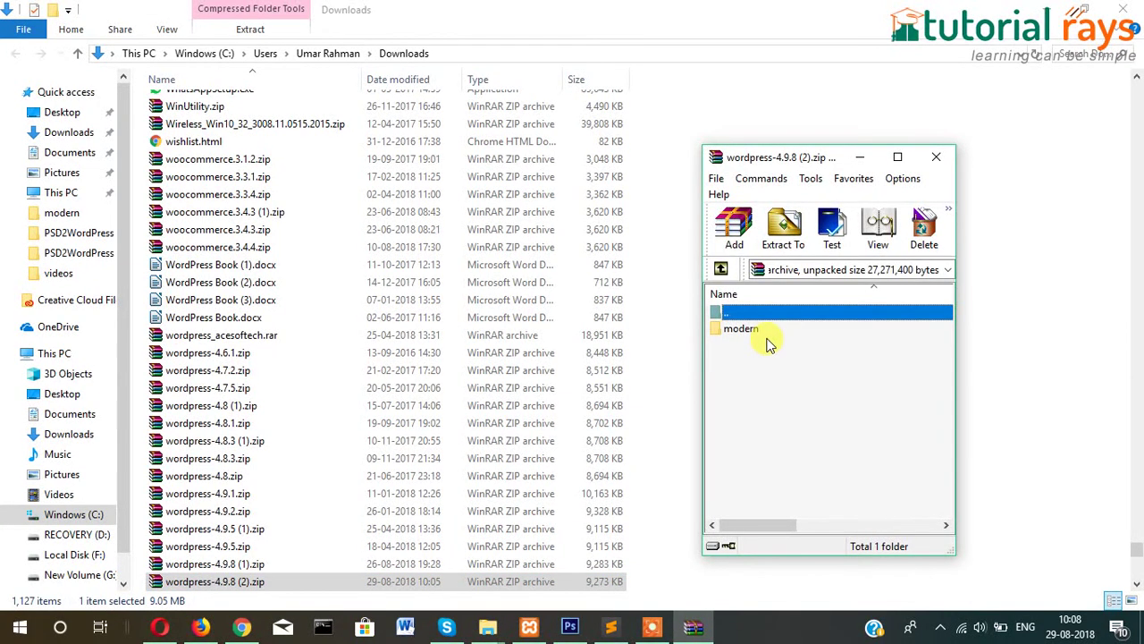
{"action": "left_click", "coordinate": [946, 156]}
Open wordpress-4.9.8 (1).zip in WinRAR and select its wordpress folder.
{"action": "left_click", "coordinate": [159, 563]}
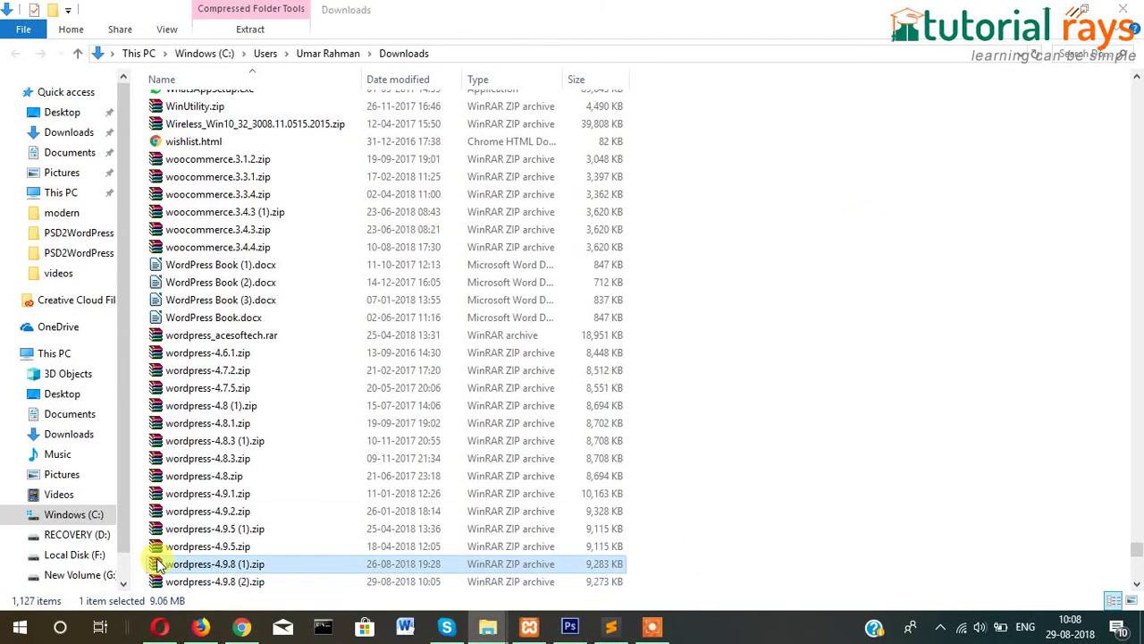
{"action": "double_click", "coordinate": [159, 563]}
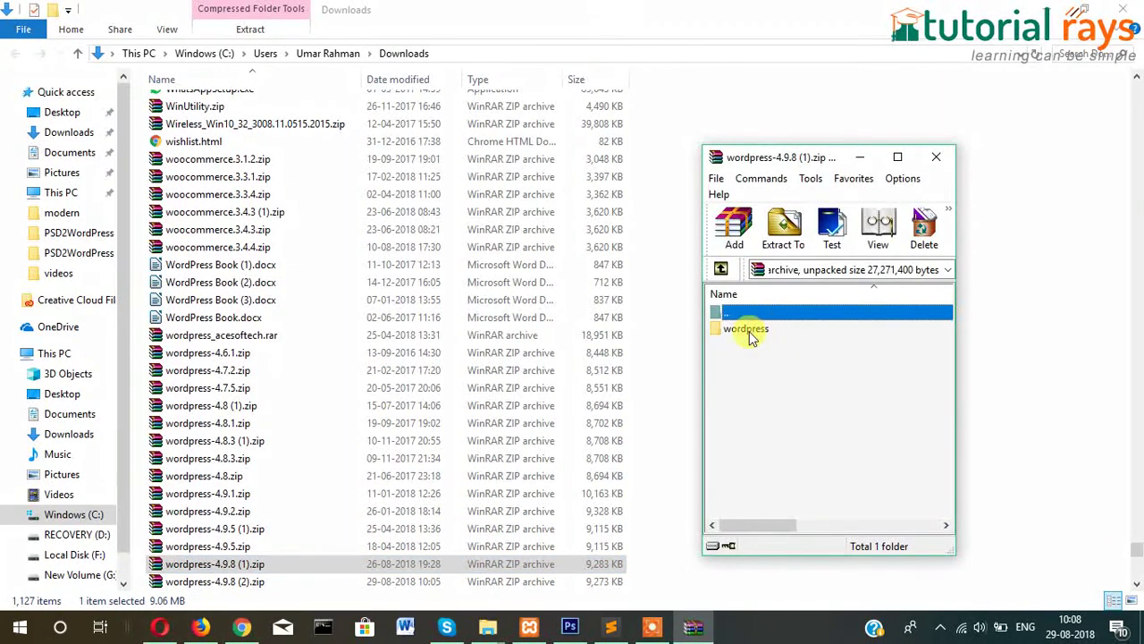
{"action": "left_click", "coordinate": [747, 329]}
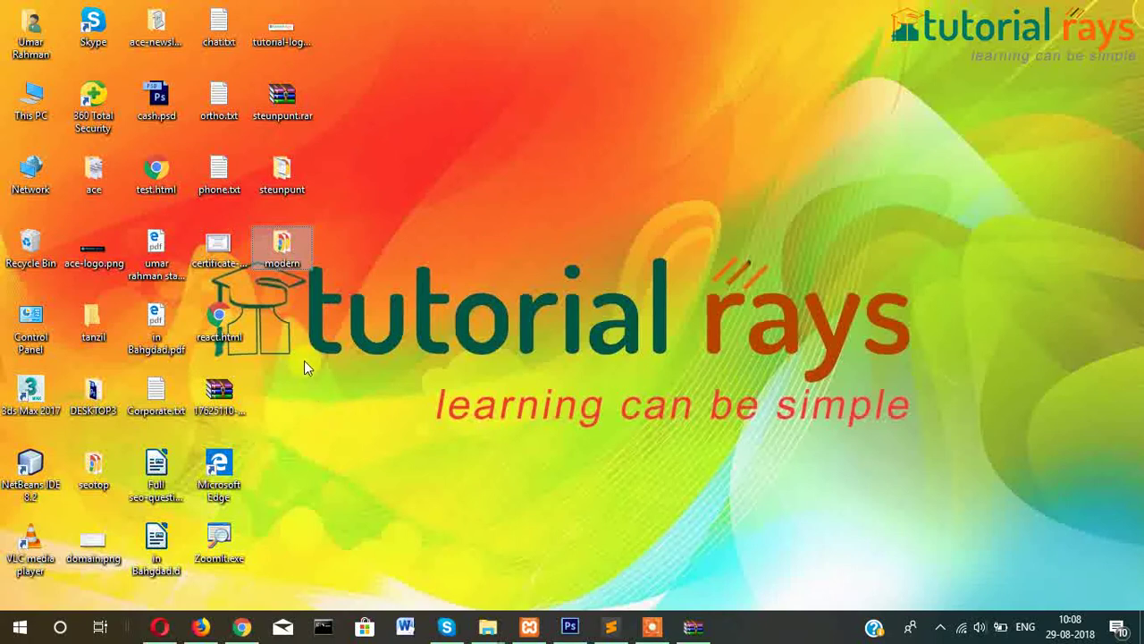
Extract the wordpress folder onto the desktop and rename it wpmodern.
{"action": "key", "text": "Return"}
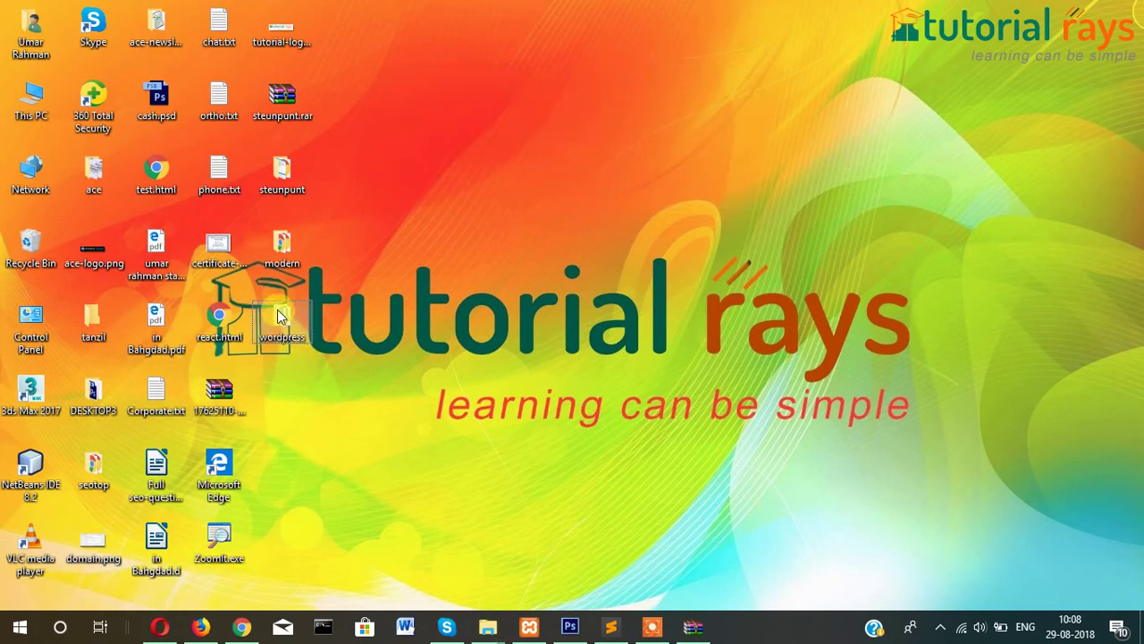
{"action": "left_click_drag", "start_coordinate": [277, 310], "coordinate": [277, 406]}
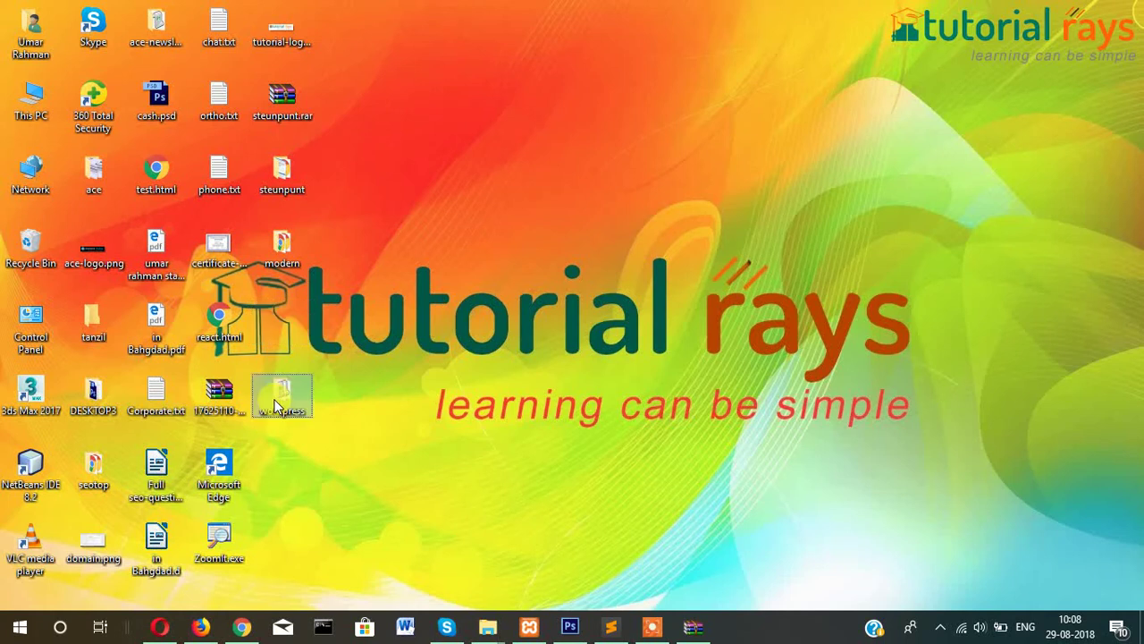
{"action": "right_click", "coordinate": [276, 402]}
{"action": "left_click", "coordinate": [350, 575]}
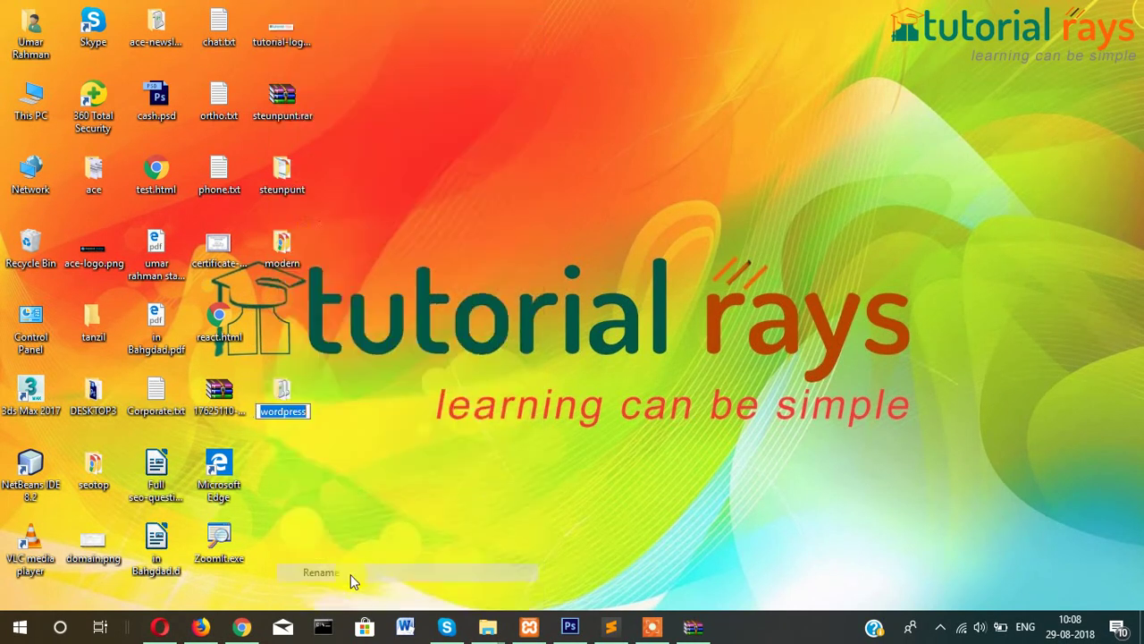
{"action": "type", "text": "modern"}
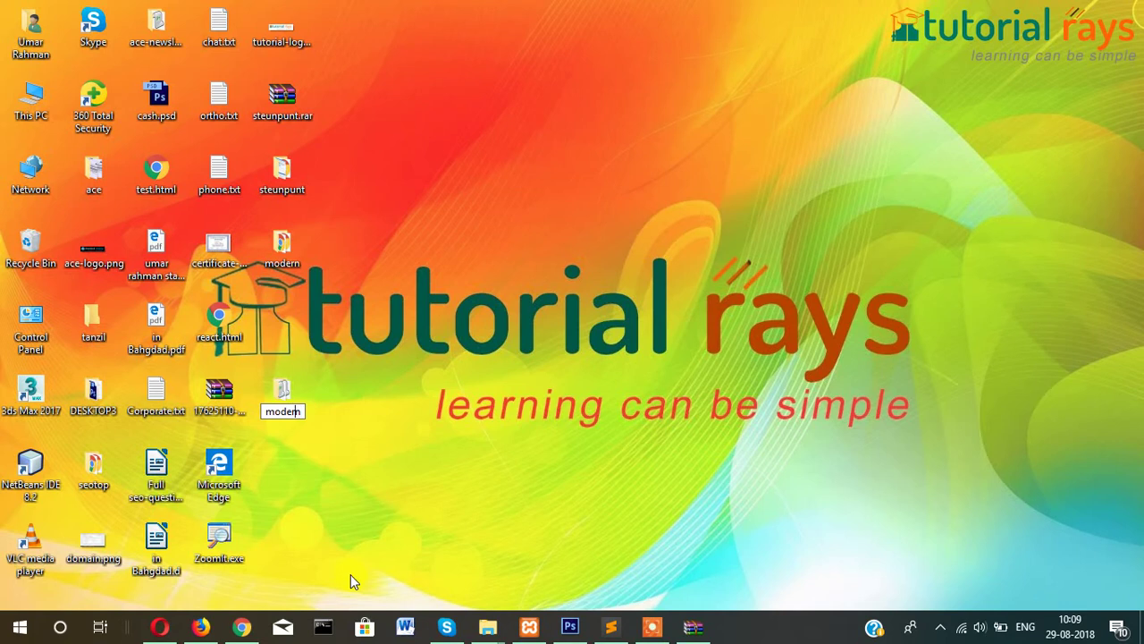
{"action": "key", "text": "Home"}
{"action": "type", "text": "wp"}
{"action": "key", "text": "Return"}
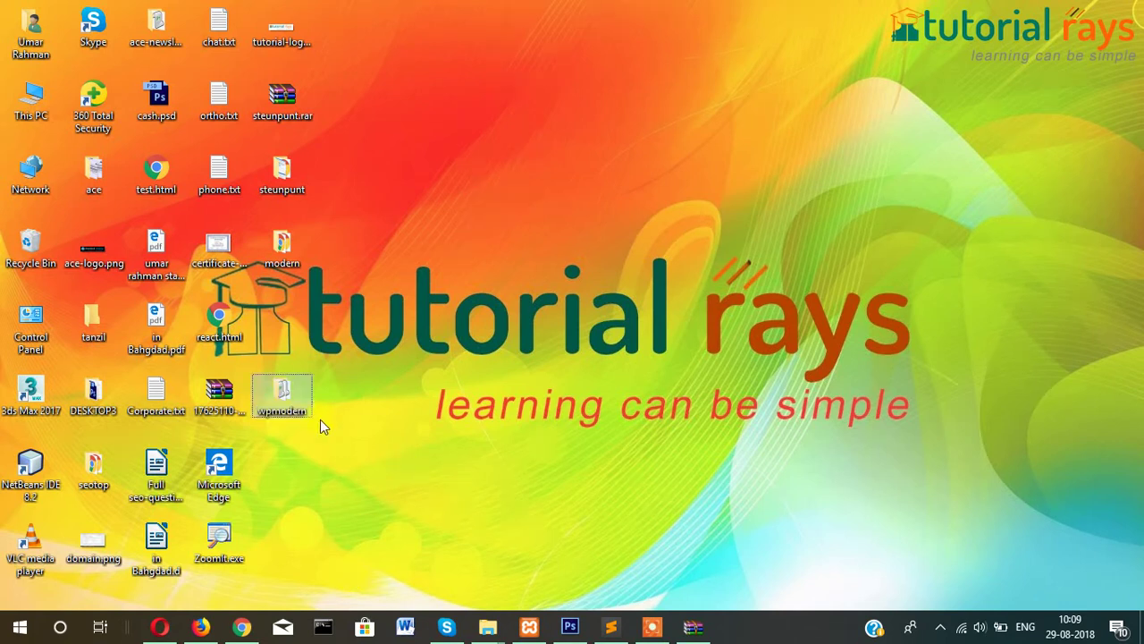
{"action": "key", "text": "F2"}
{"action": "left_click", "coordinate": [349, 444]}
Close the videos and wordpress search File Explorer windows, keeping the modern folder window.
{"action": "left_click", "coordinate": [492, 628]}
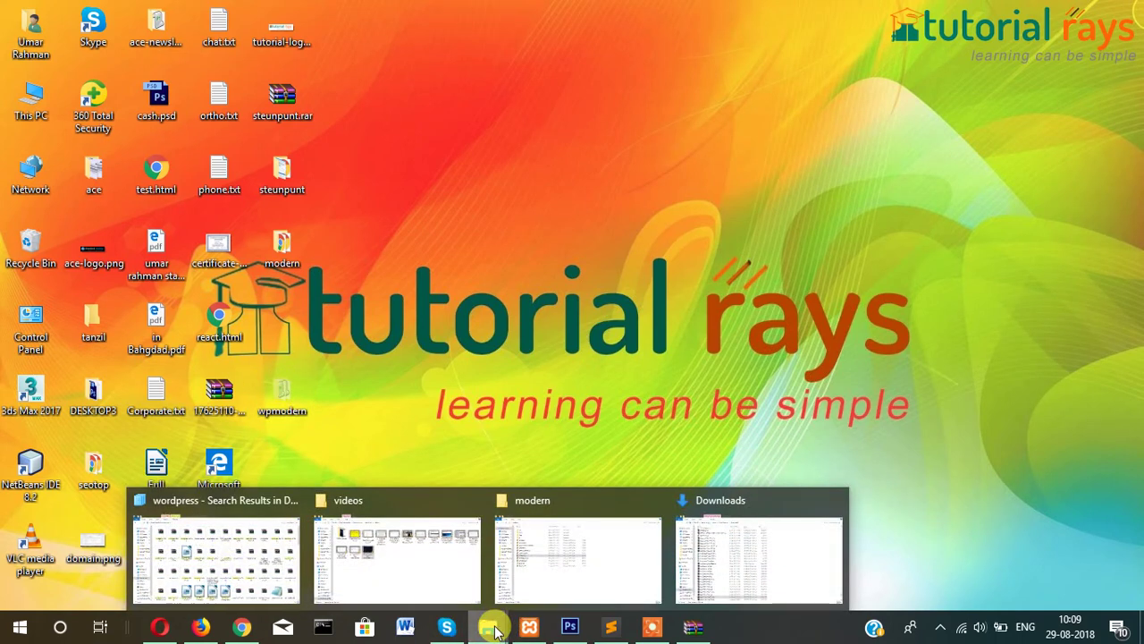
{"action": "mouse_move", "coordinate": [503, 586]}
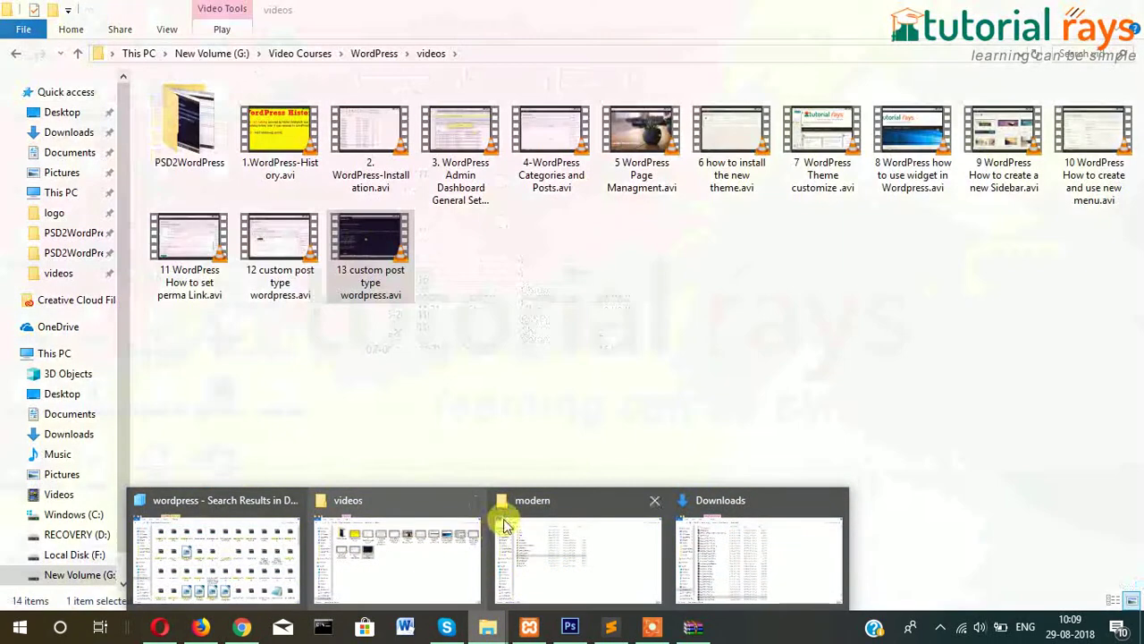
{"action": "left_click", "coordinate": [476, 508]}
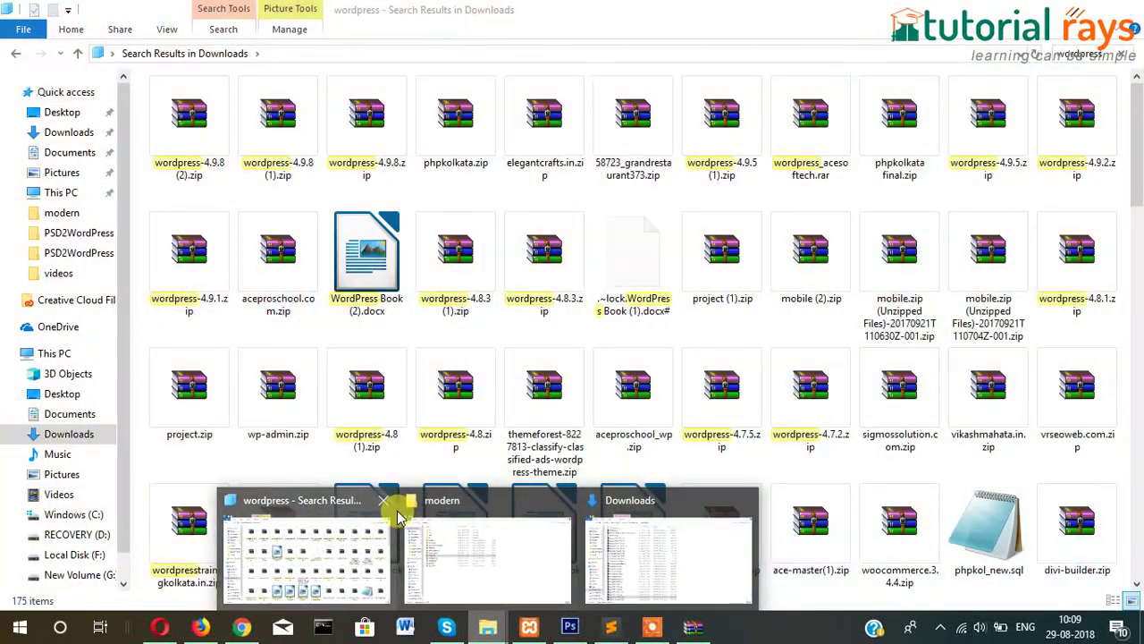
{"action": "left_click", "coordinate": [382, 501]}
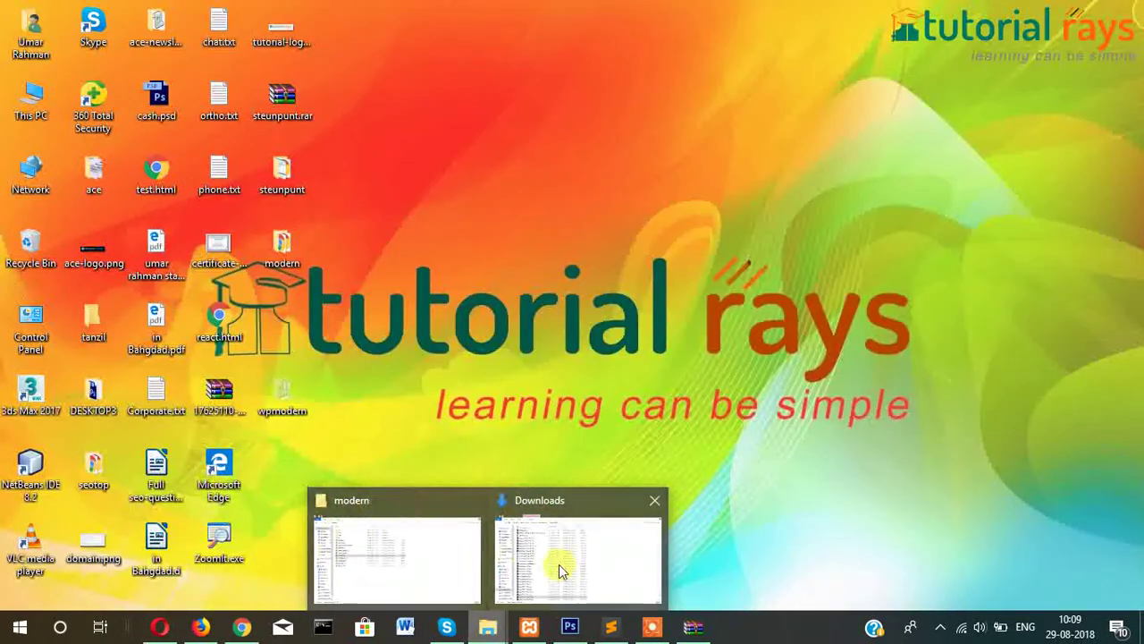
{"action": "mouse_move", "coordinate": [574, 570]}
{"action": "left_click", "coordinate": [447, 550]}
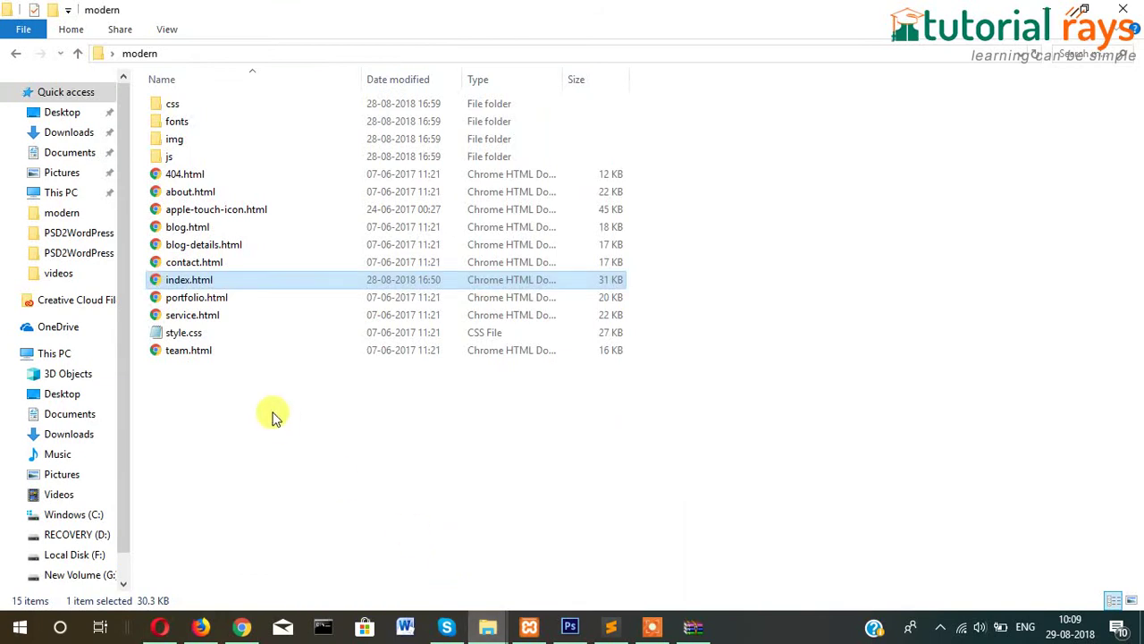
Paste the wpmodern folder into C:\xampp72\htdocs and open it to check its WordPress files.
{"action": "left_click", "coordinate": [89, 518]}
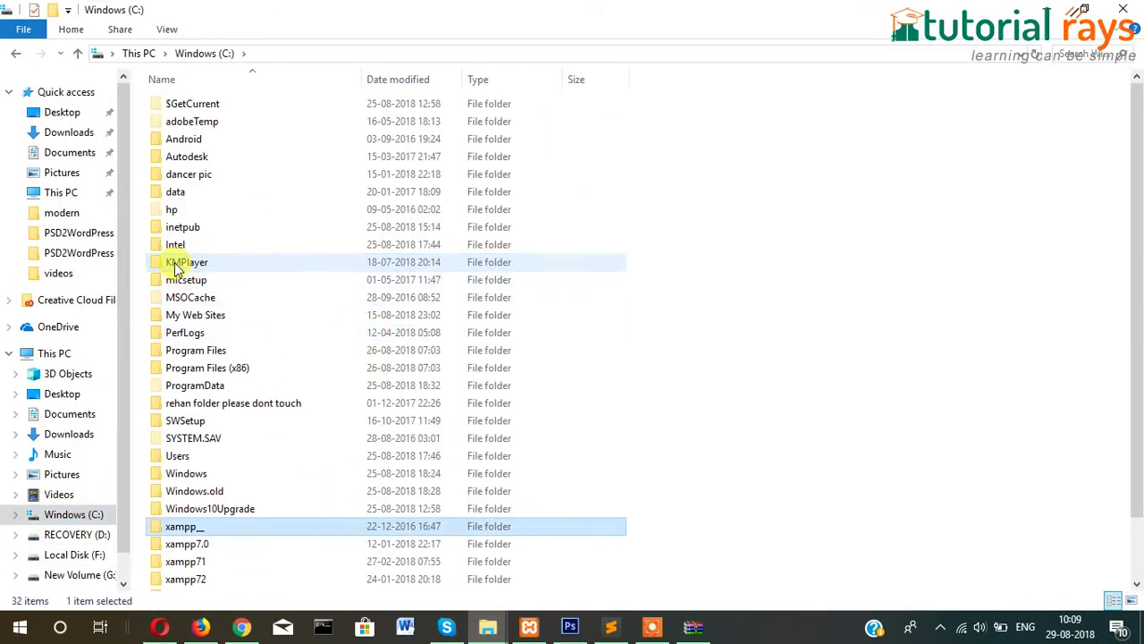
{"action": "key", "text": "Down"}
{"action": "key", "text": "Down"}
{"action": "key", "text": "Down"}
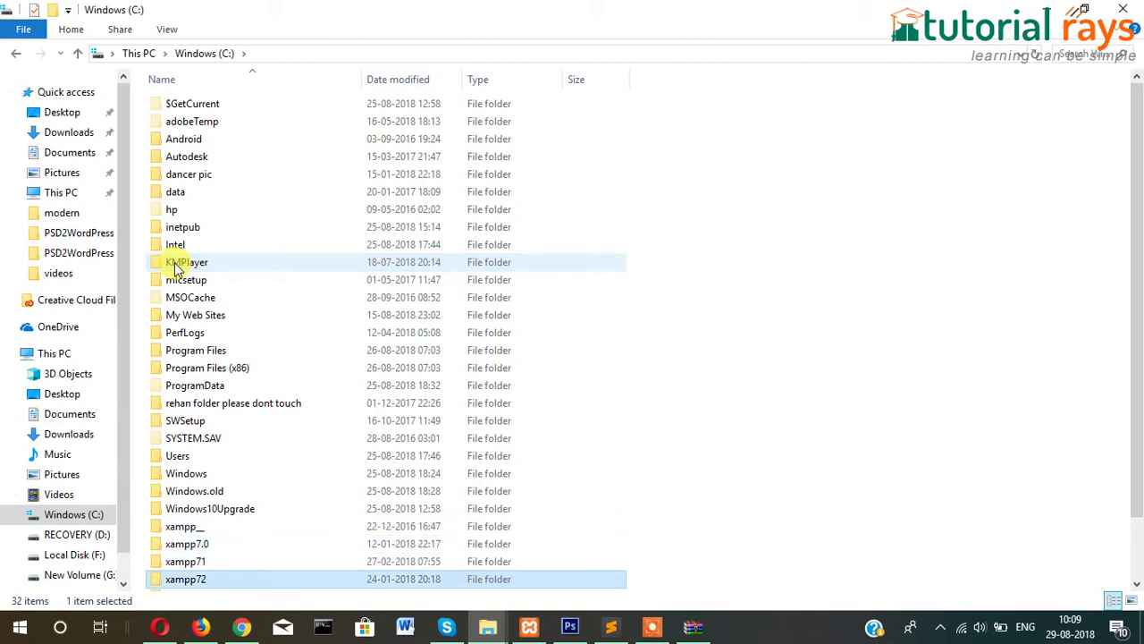
{"action": "double_click", "coordinate": [168, 583]}
{"action": "left_click", "coordinate": [175, 194]}
{"action": "double_click", "coordinate": [175, 194]}
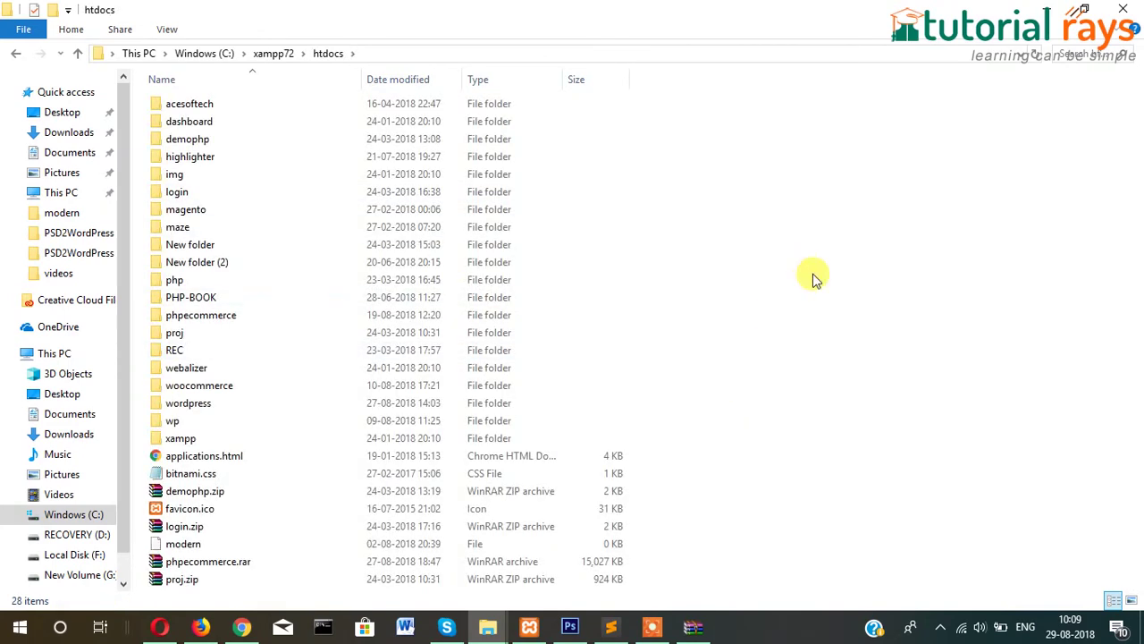
{"action": "key", "text": "ctrl+v"}
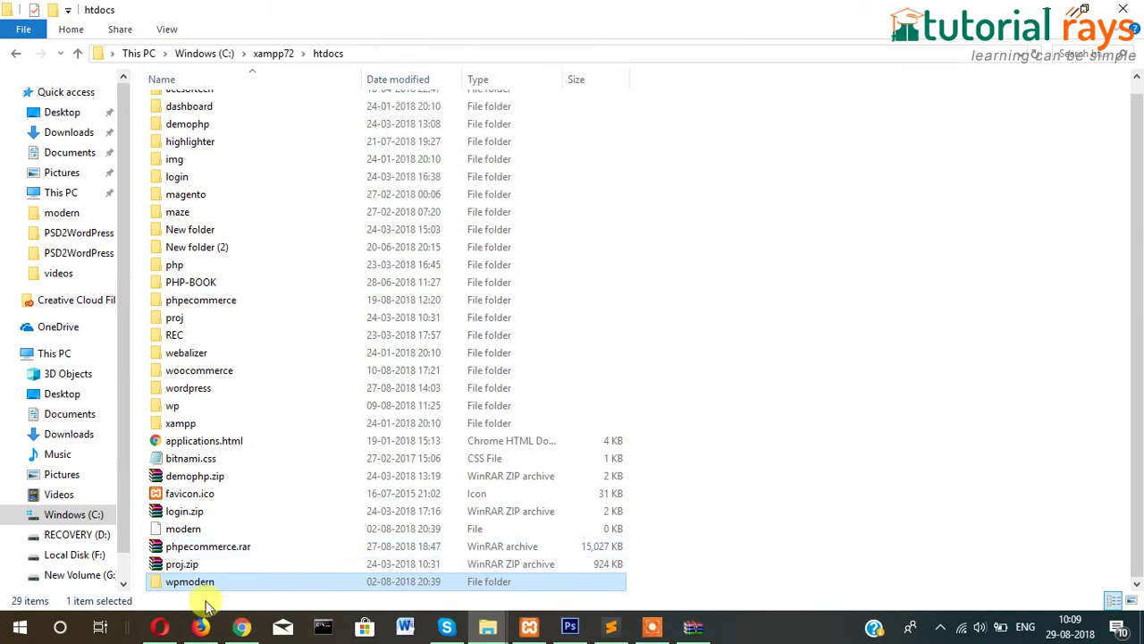
{"action": "double_click", "coordinate": [200, 587]}
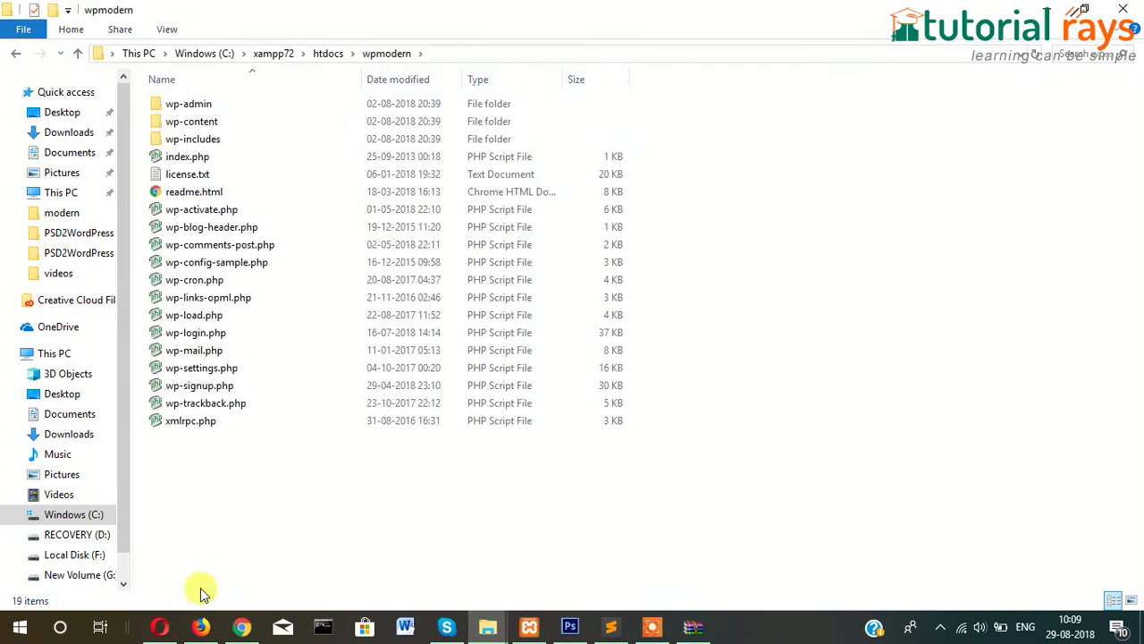
{"action": "left_click", "coordinate": [241, 626]}
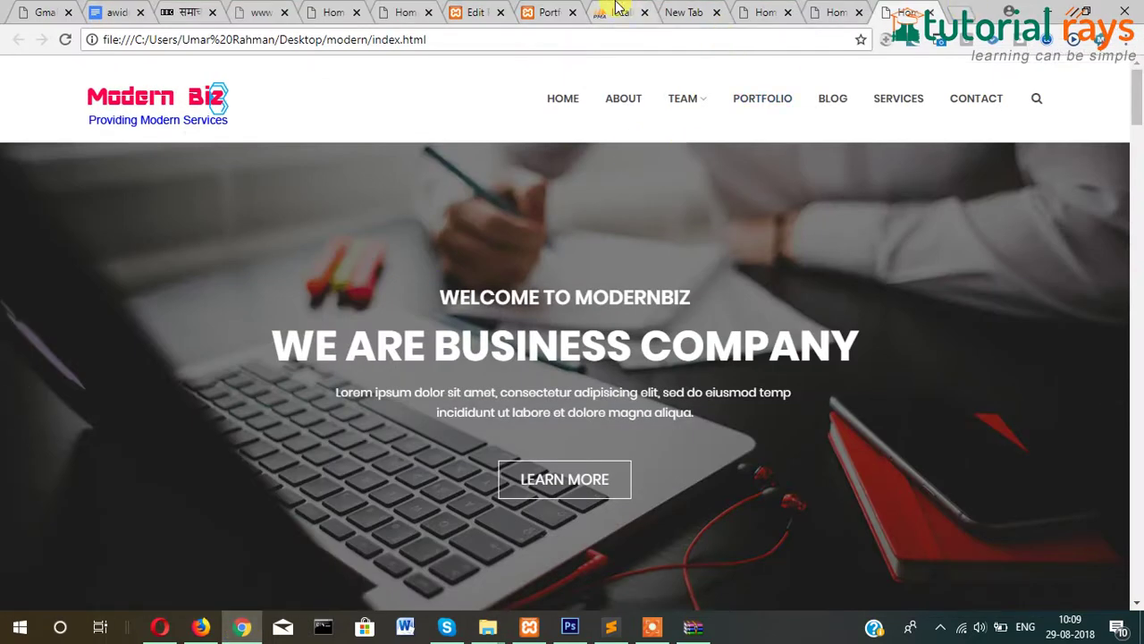
Create a new database named wpmodern in phpMyAdmin.
{"action": "left_click", "coordinate": [620, 11]}
{"action": "left_click", "coordinate": [291, 69]}
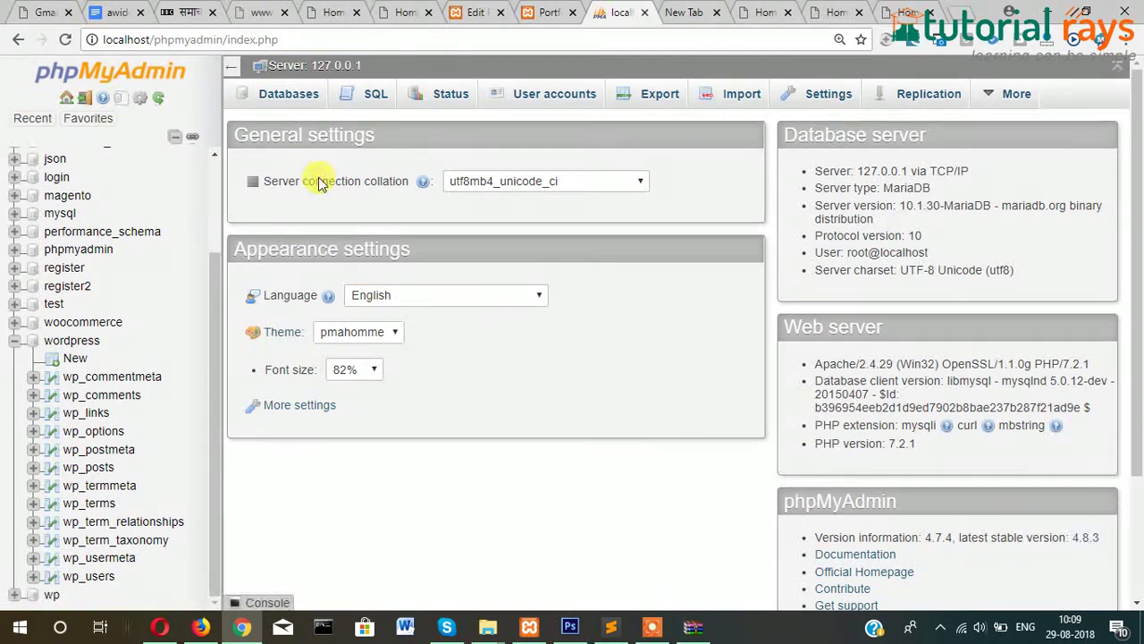
{"action": "left_click", "coordinate": [286, 99]}
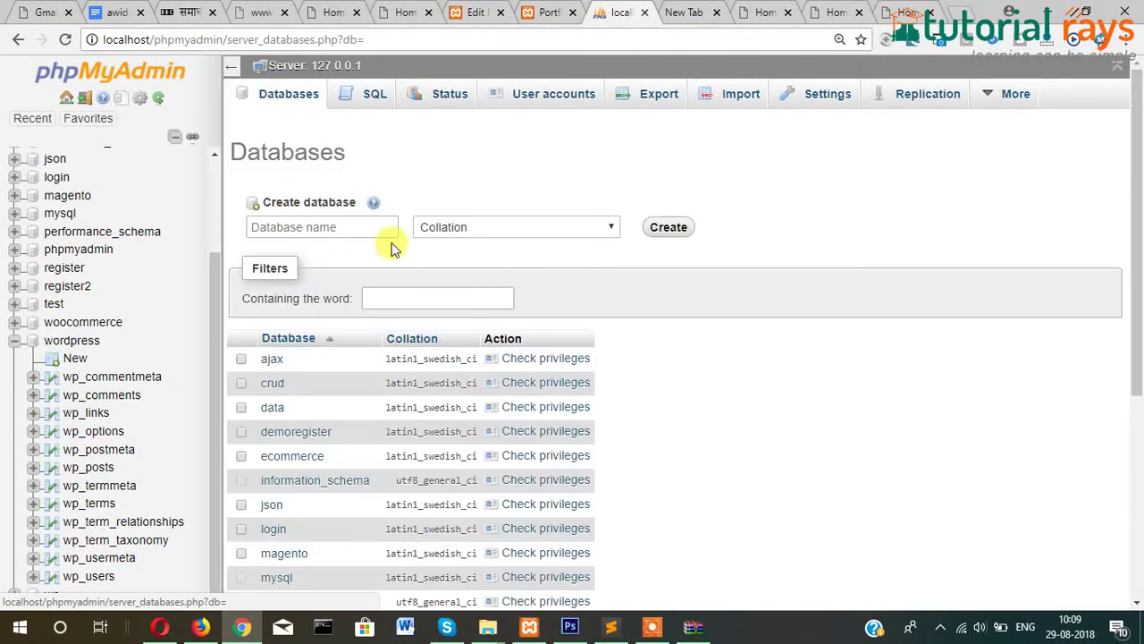
{"action": "left_click", "coordinate": [332, 228]}
{"action": "type", "text": "wpmodern"}
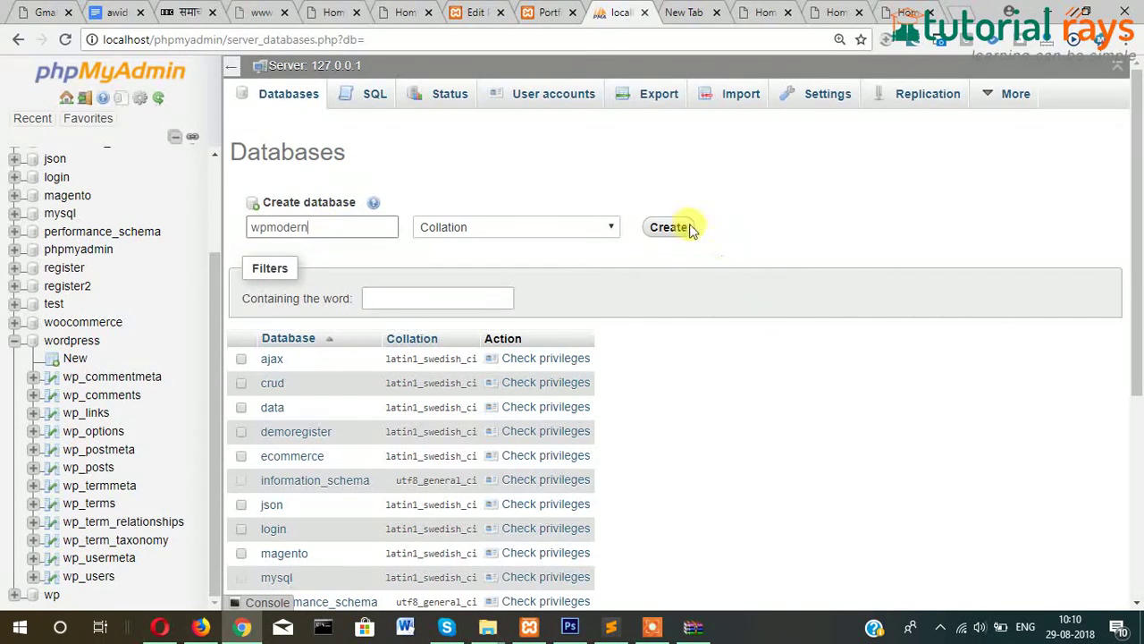
{"action": "left_click", "coordinate": [673, 227]}
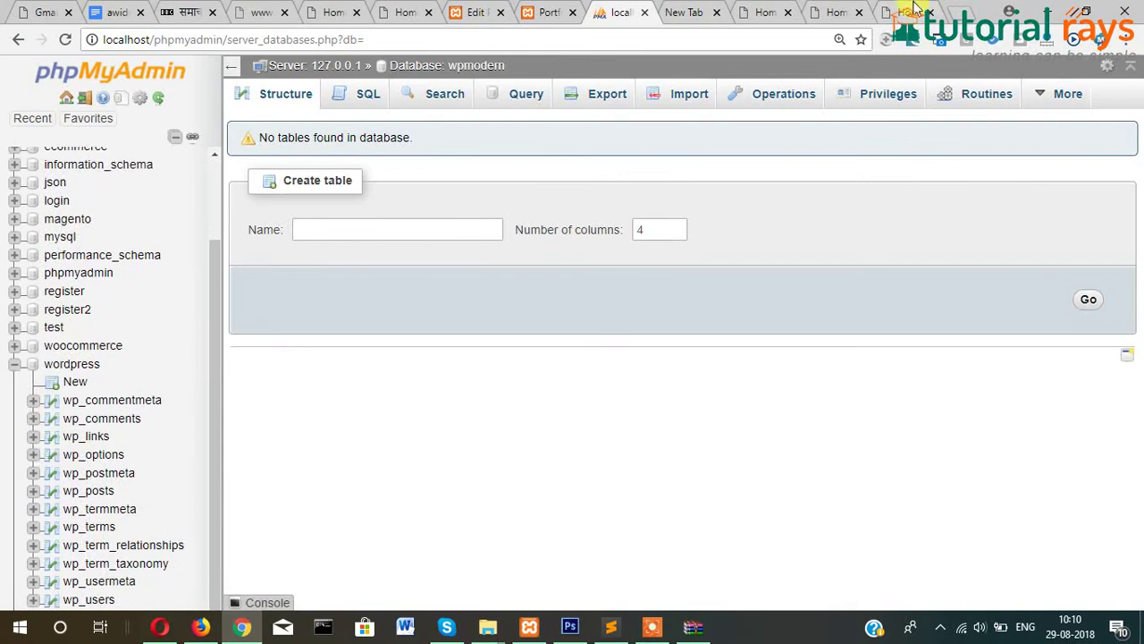
Return to the Modern Biz tab and enter localhost in the address bar.
{"action": "left_click", "coordinate": [850, 11]}
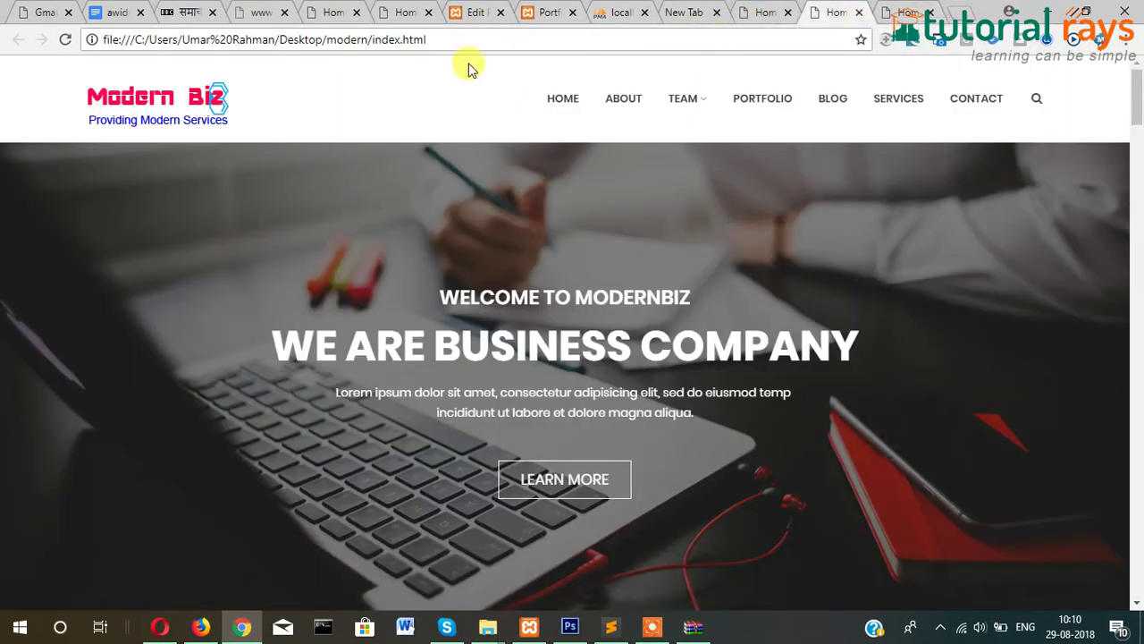
{"action": "left_click", "coordinate": [471, 36]}
{"action": "type", "text": "l"}
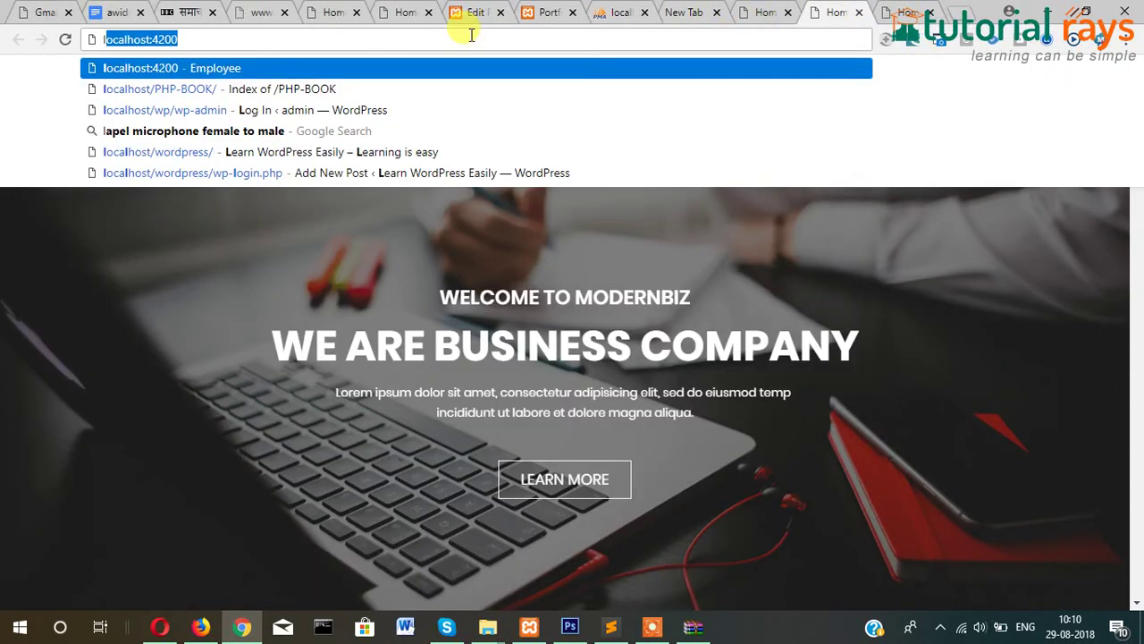
{"action": "key", "text": "BackSpace"}
{"action": "key", "text": "BackSpace"}
{"action": "type", "text": "loc"}
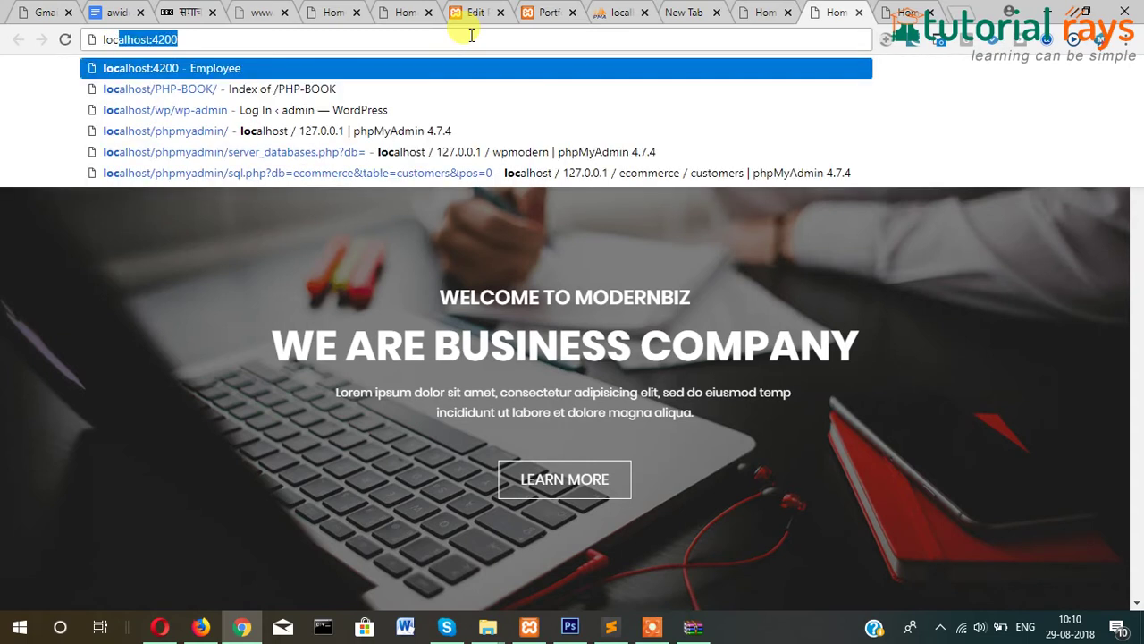
{"action": "key", "text": "End"}
{"action": "key", "text": "BackSpace"}
{"action": "key", "text": "BackSpace"}
{"action": "key", "text": "BackSpace"}
{"action": "key", "text": "BackSpace"}
{"action": "key", "text": "BackSpace"}
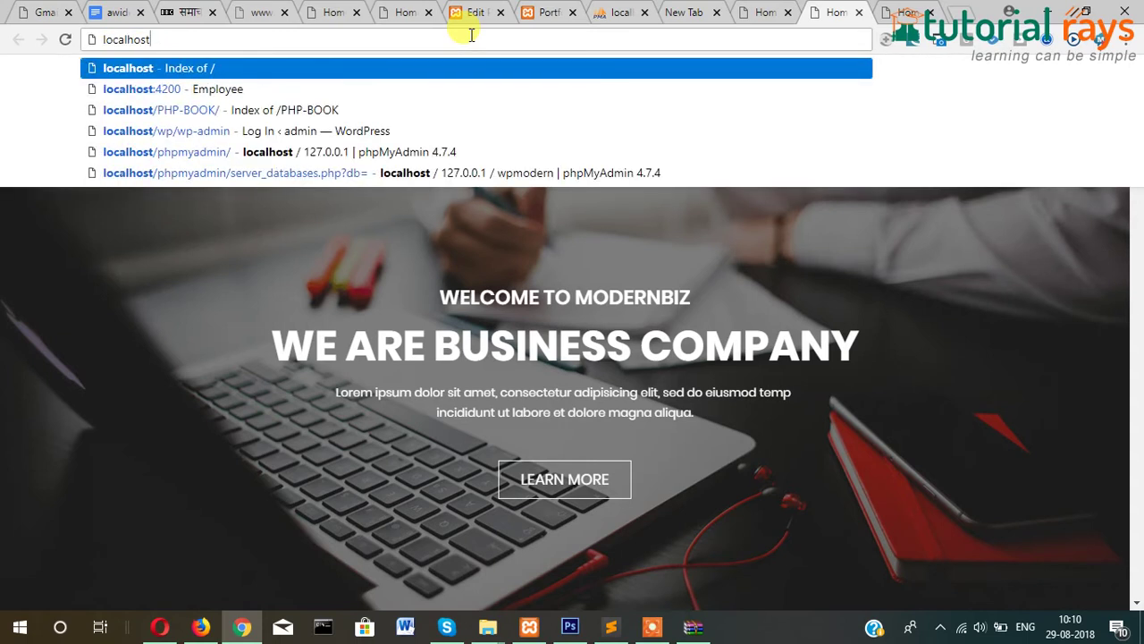
Load localhost/wpmodern and continue the installer with English (United States) as the language.
{"action": "type", "text": "/wp"}
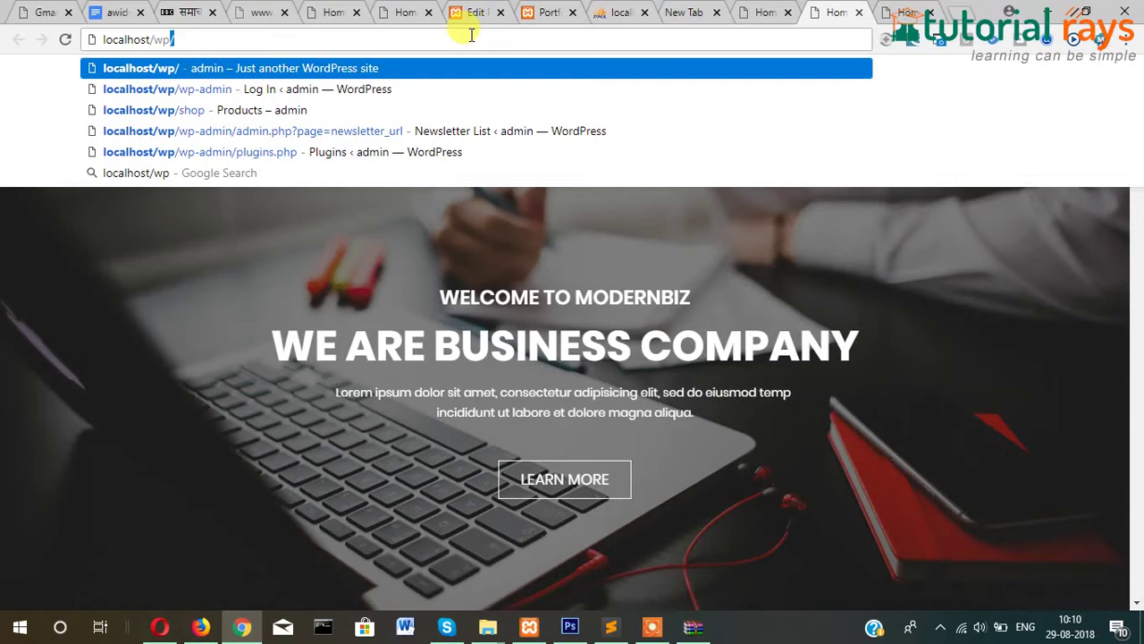
{"action": "type", "text": "modern"}
{"action": "key", "text": "Return"}
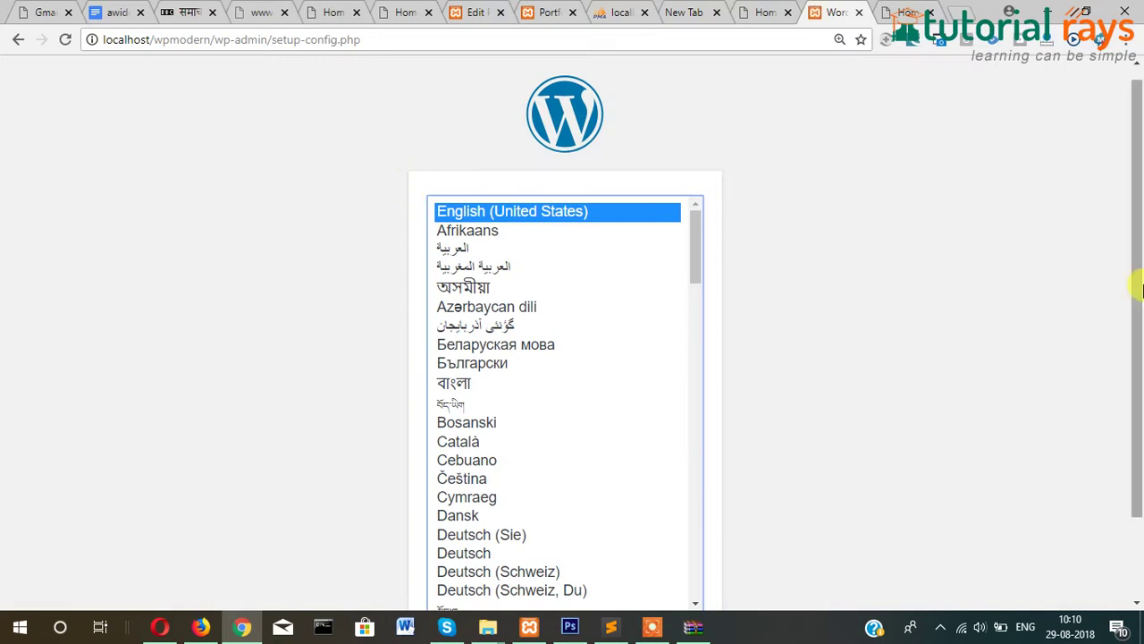
{"action": "left_click_drag", "start_coordinate": [1126, 259], "coordinate": [1132, 475]}
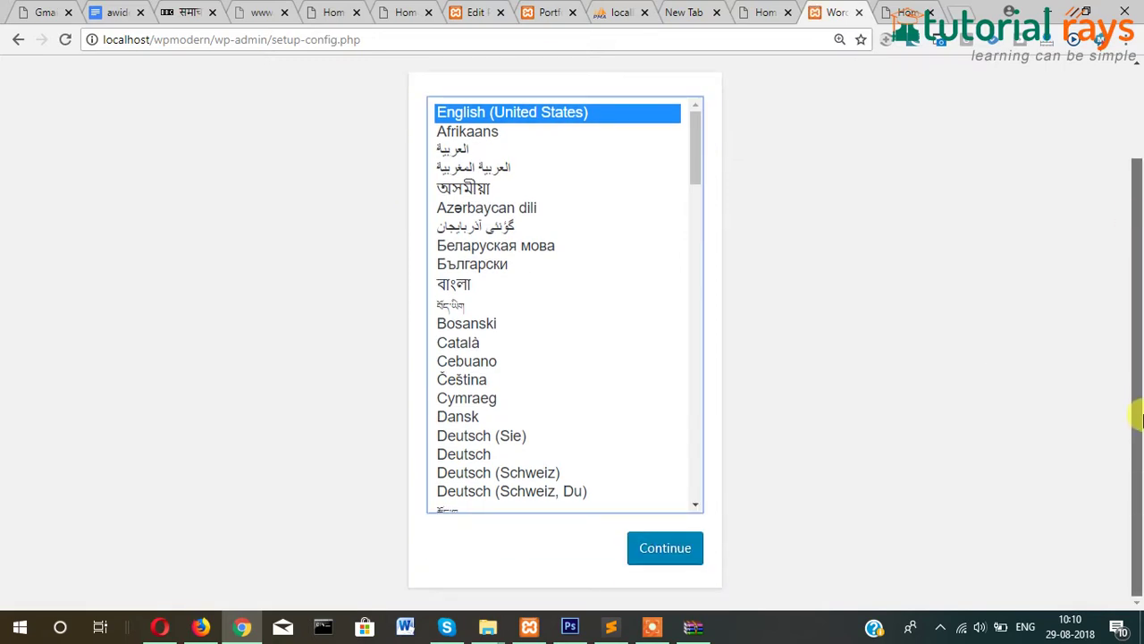
{"action": "left_click", "coordinate": [665, 551]}
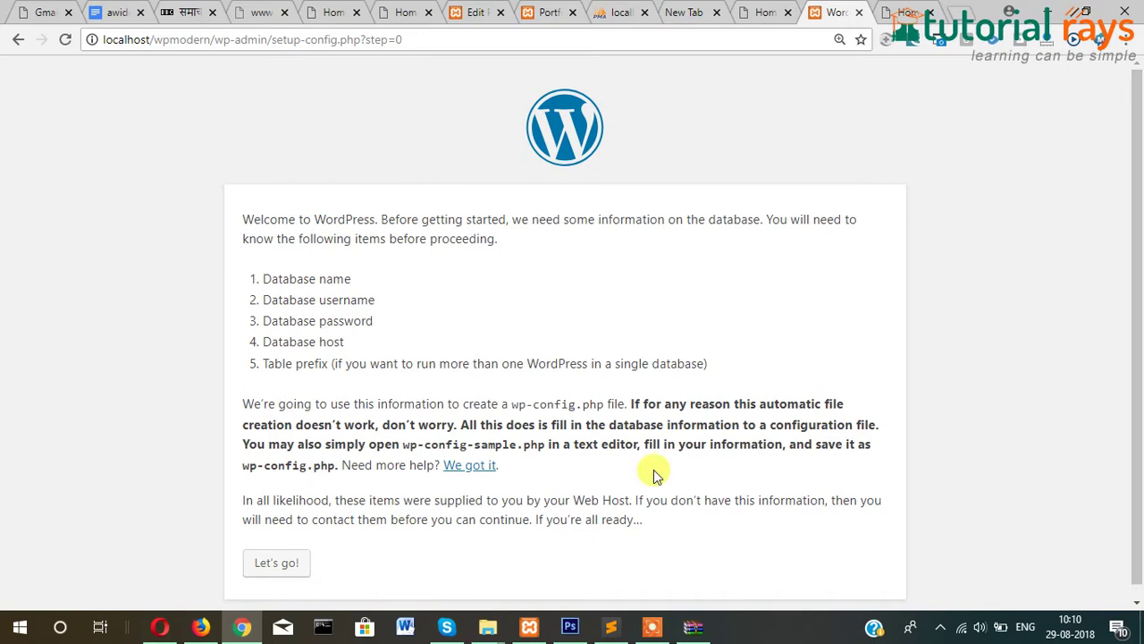
Submit database wpmodern, username root and an empty password, then run the installation.
{"action": "left_click", "coordinate": [279, 562]}
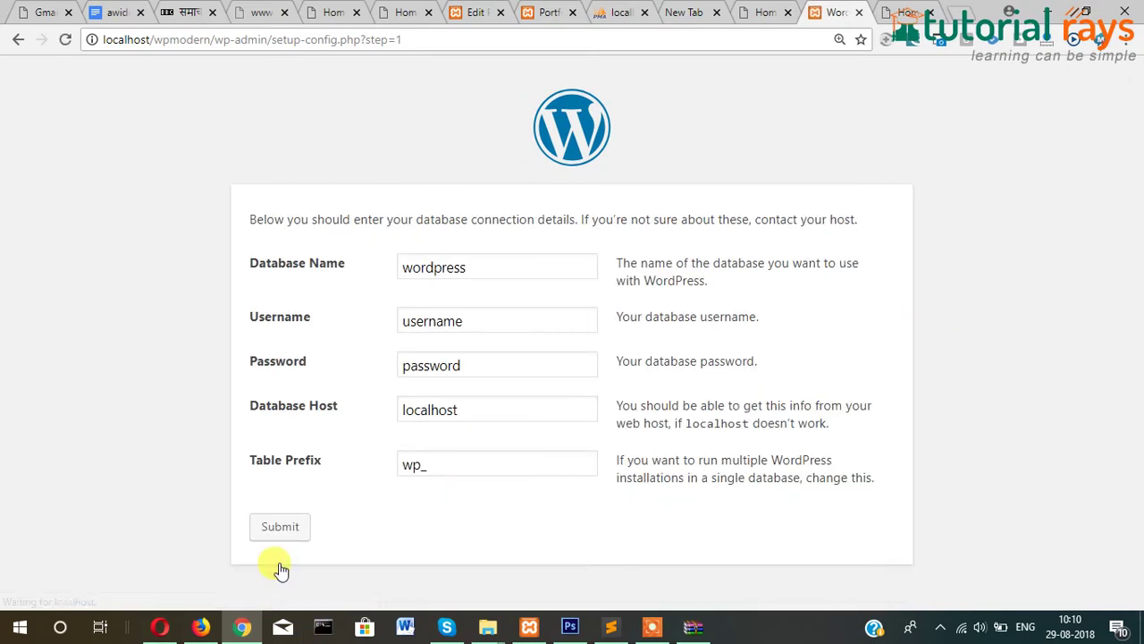
{"action": "left_click_drag", "start_coordinate": [505, 266], "coordinate": [349, 296]}
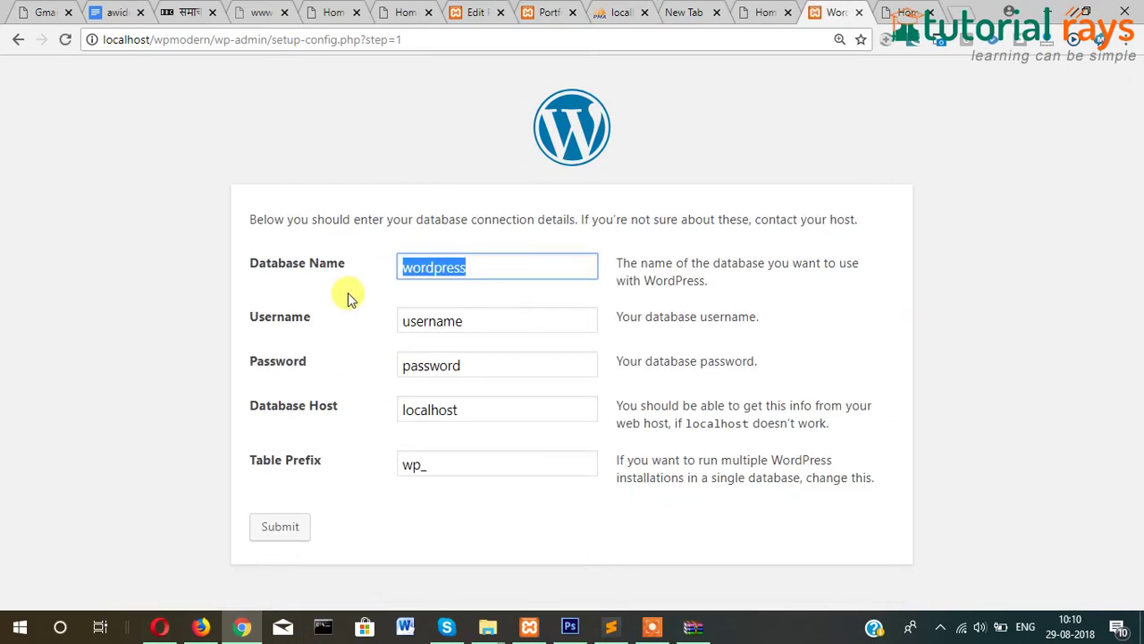
{"action": "type", "text": "wpmo"}
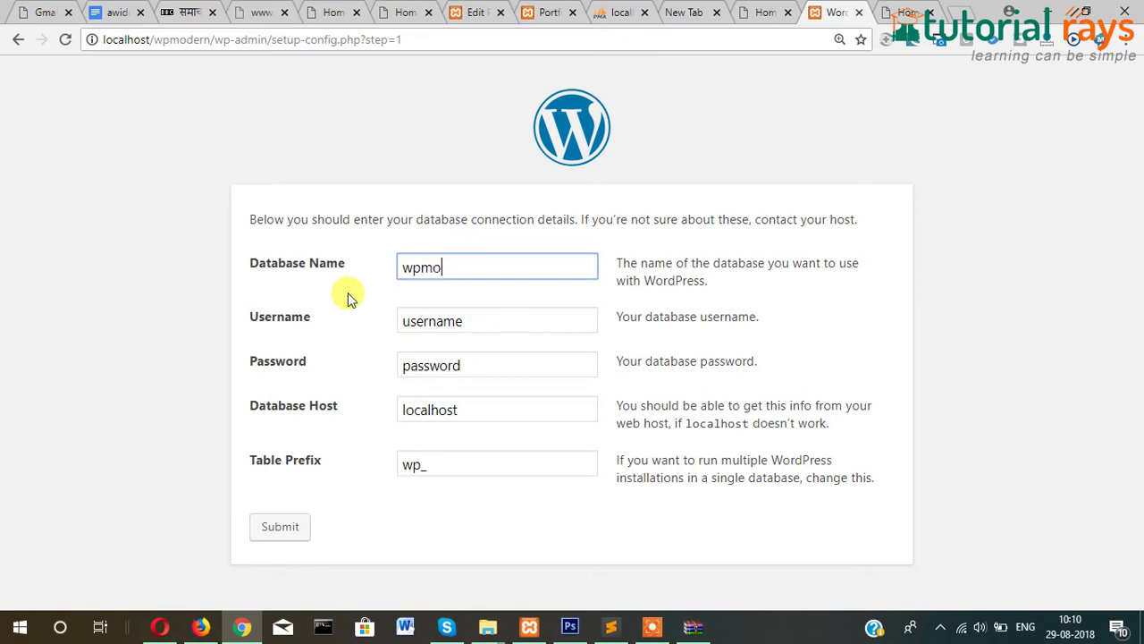
{"action": "type", "text": "dern"}
{"action": "key", "text": "Tab"}
{"action": "type", "text": "root"}
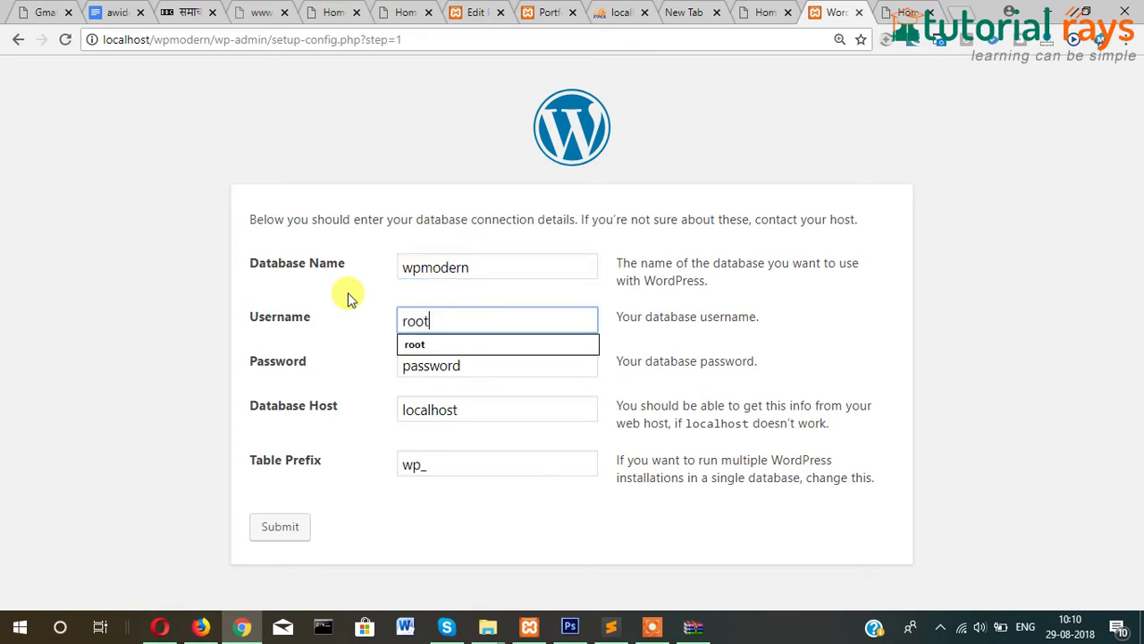
{"action": "key", "text": "Tab"}
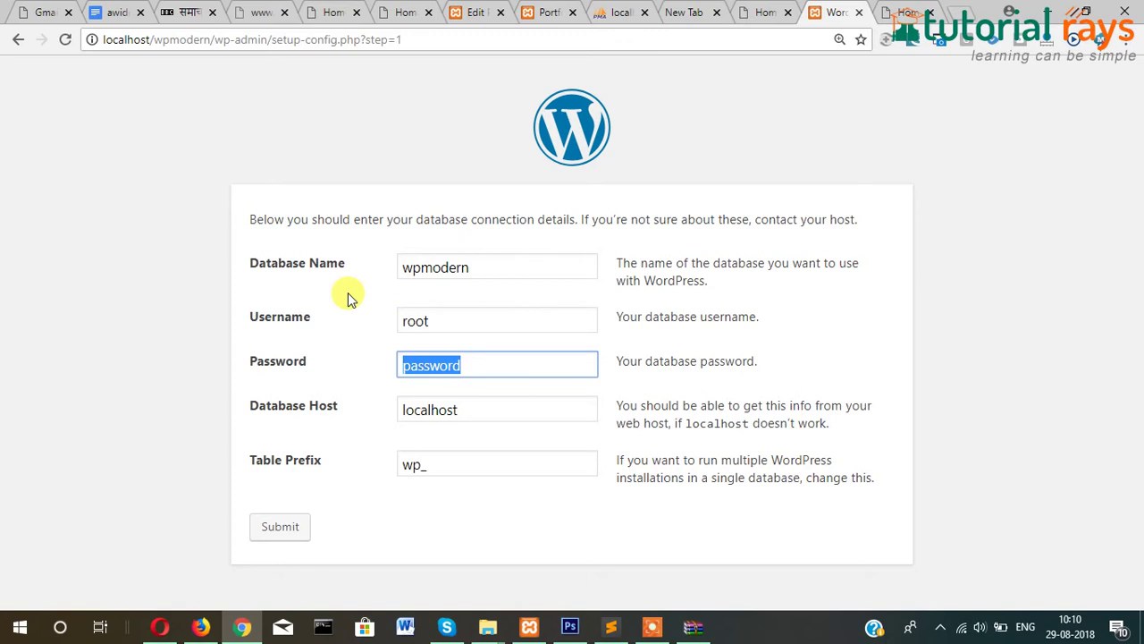
{"action": "key", "text": "BackSpace"}
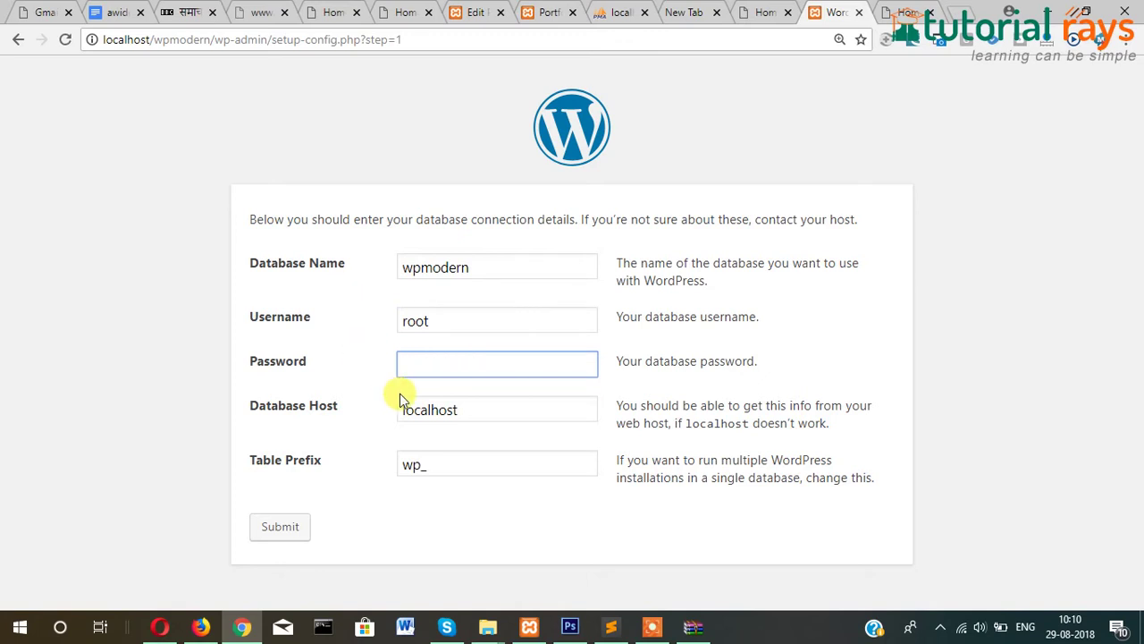
{"action": "left_click", "coordinate": [374, 414]}
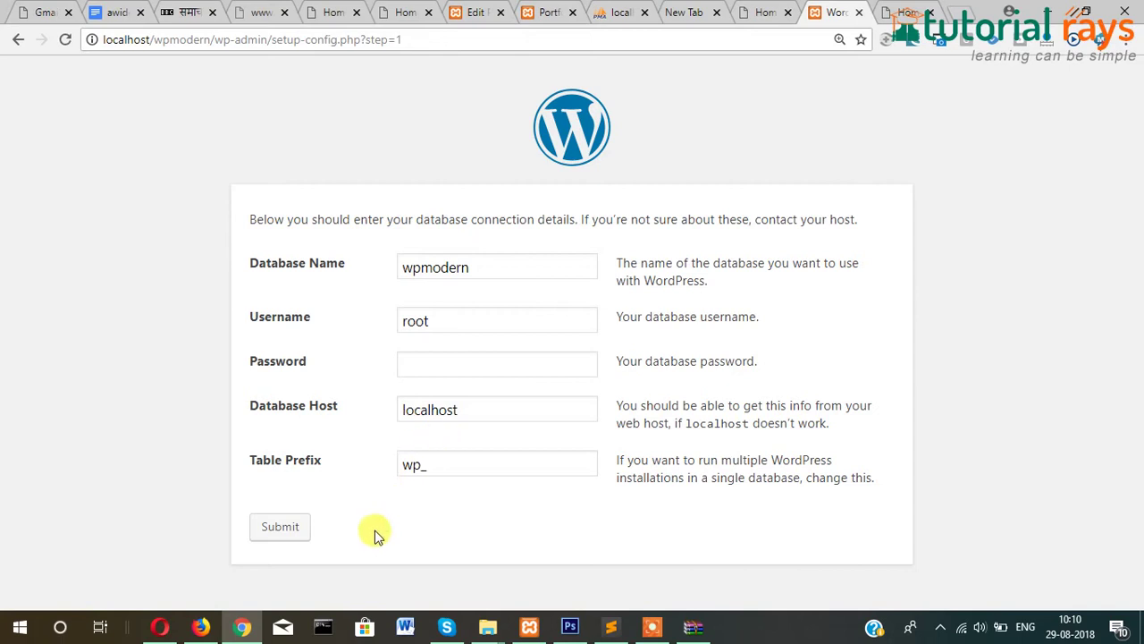
{"action": "left_click", "coordinate": [294, 529]}
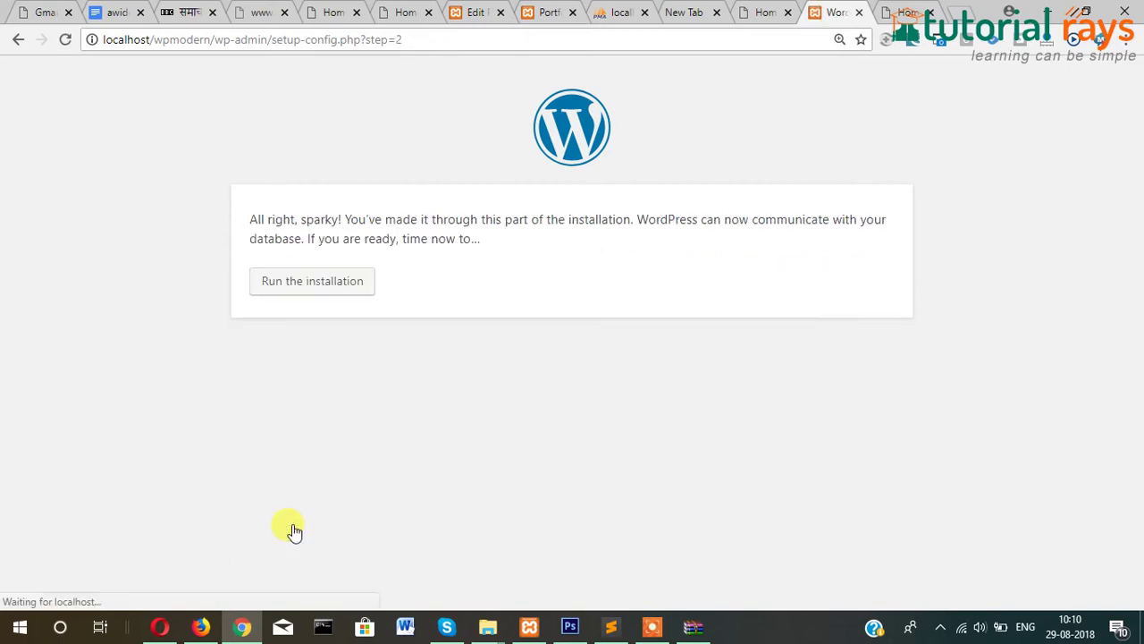
{"action": "left_click", "coordinate": [309, 281]}
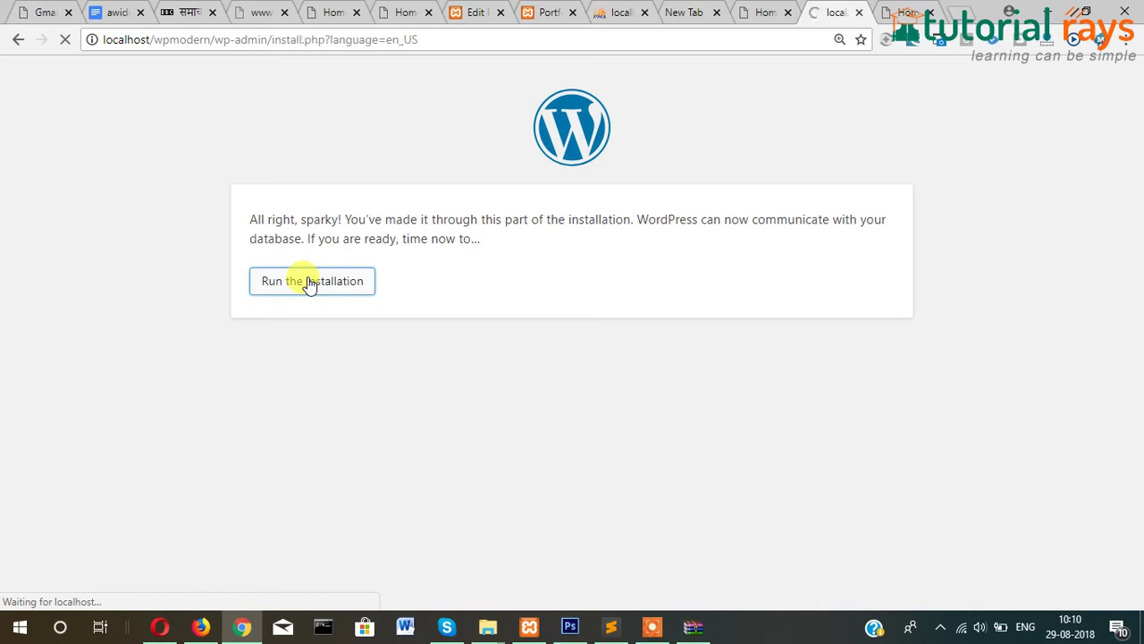
Enter site title Modern Business and username admin in the install form.
{"action": "left_click", "coordinate": [480, 428]}
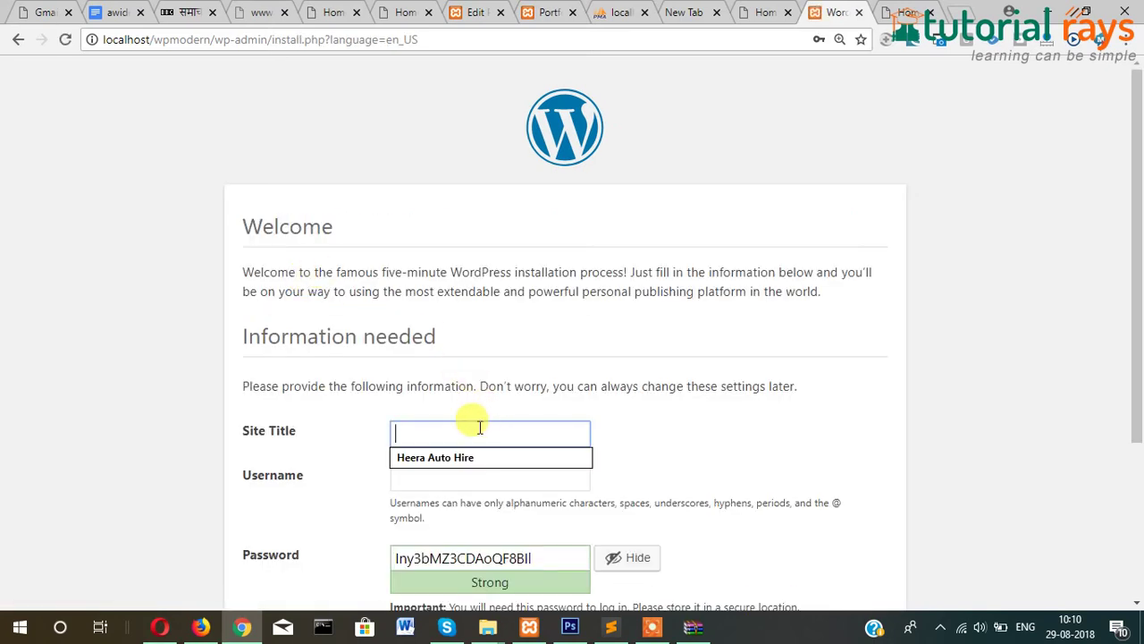
{"action": "type", "text": "Modern Business"}
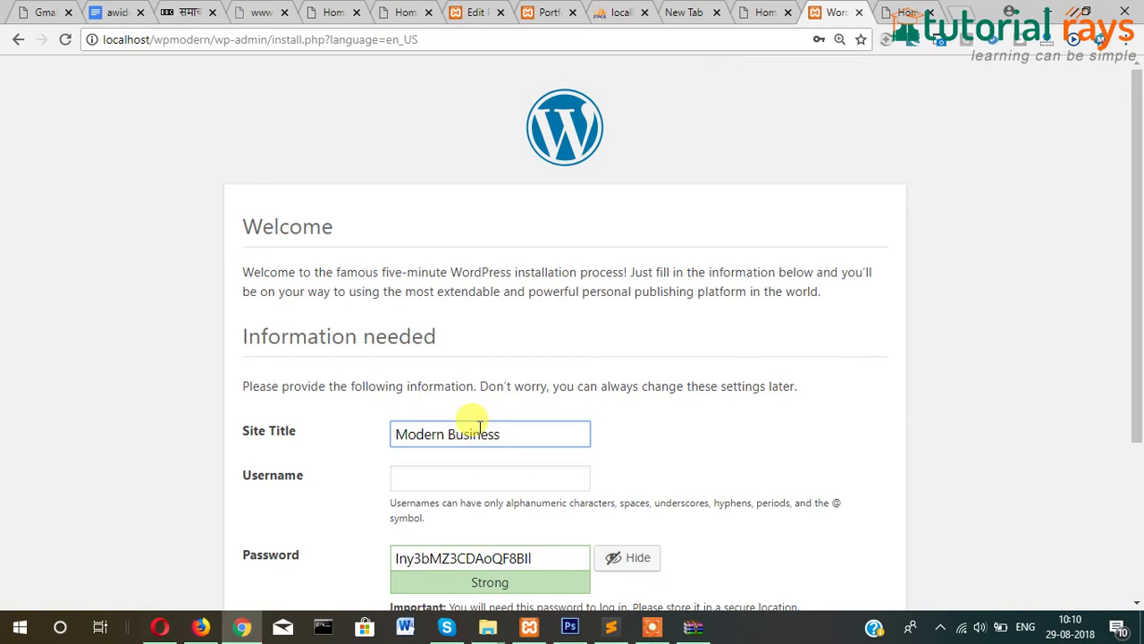
{"action": "left_click", "coordinate": [507, 481]}
{"action": "type", "text": "admin"}
{"action": "key", "text": "Tab"}
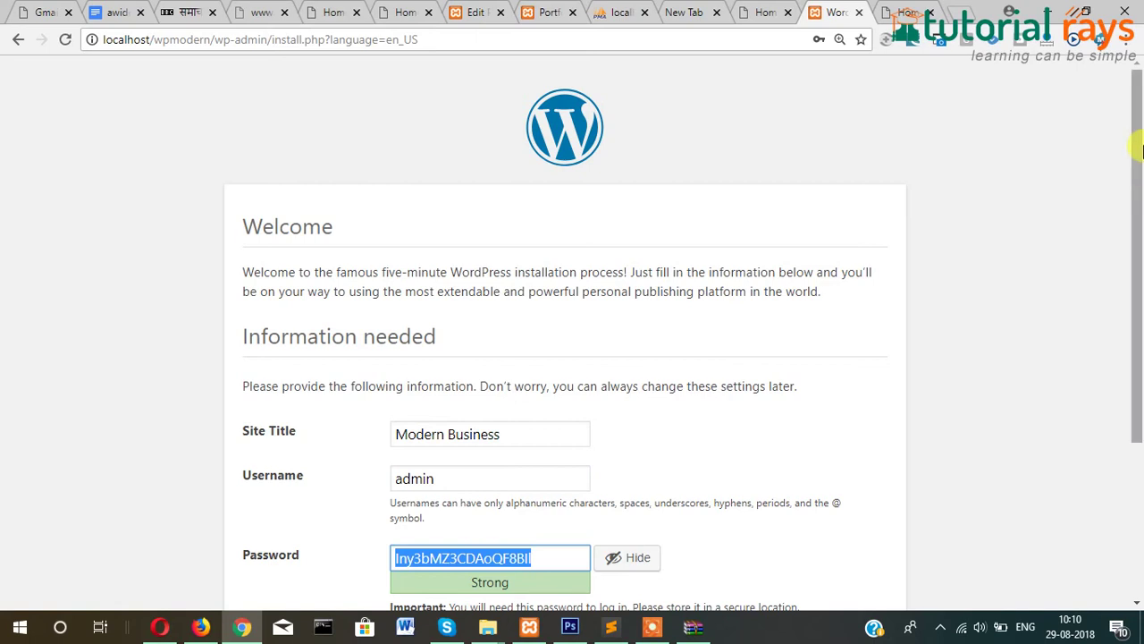
{"action": "scroll", "coordinate": [1136, 145], "scroll_direction": "down", "scroll_amount": 3}
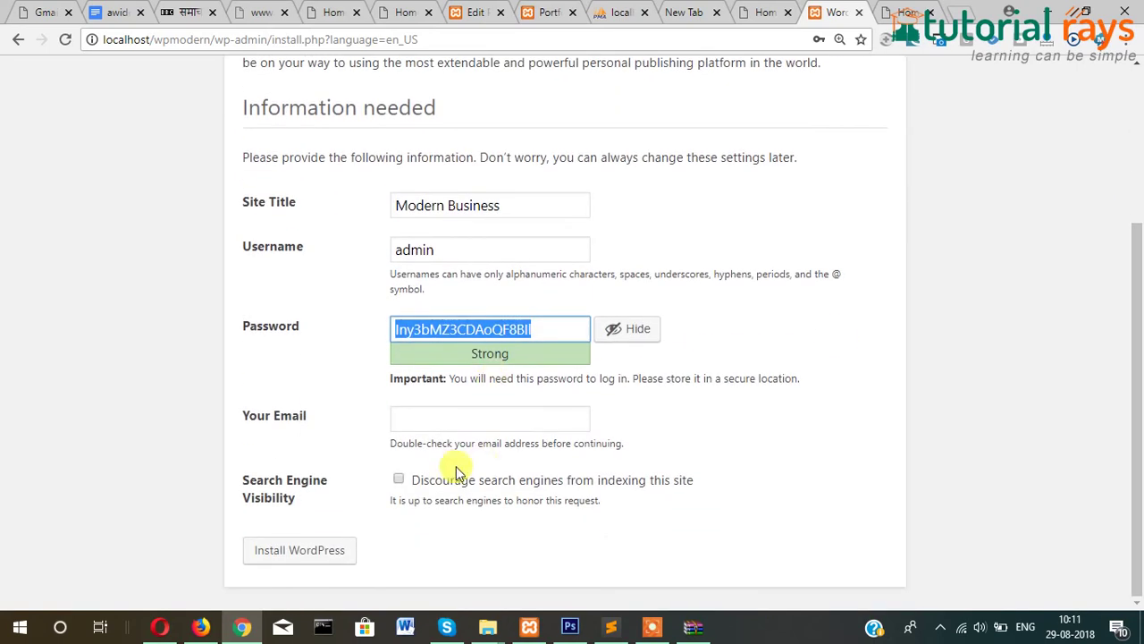
Replace the generated password with a simple one, confirm it as weak, and autofill the admin e-mail.
{"action": "left_click", "coordinate": [173, 371]}
{"action": "left_click", "coordinate": [467, 420]}
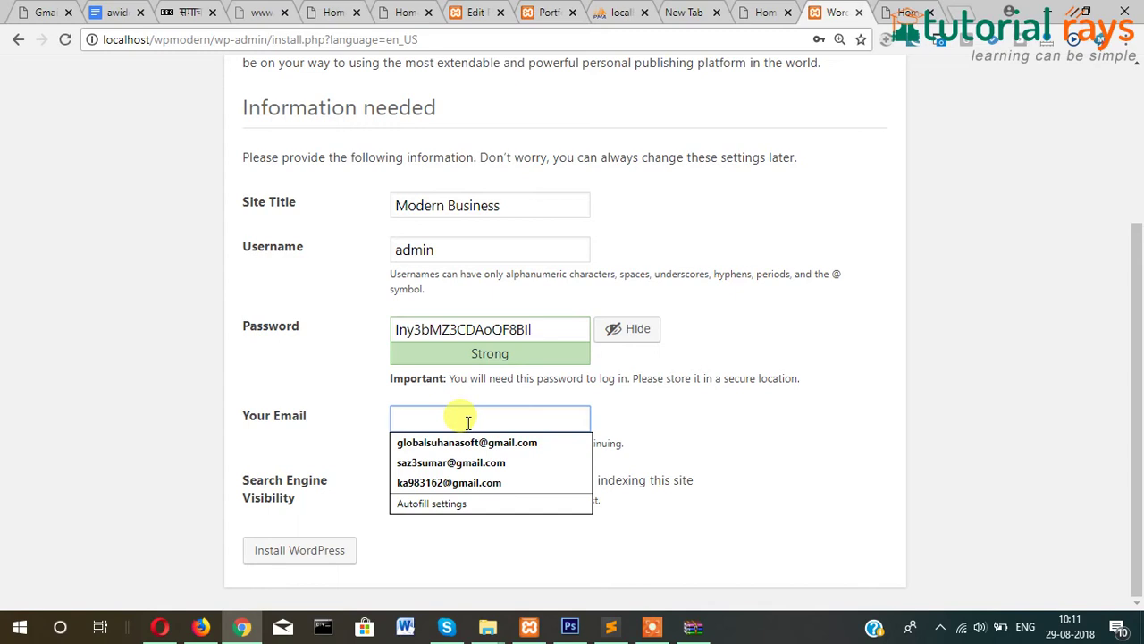
{"action": "double_click", "coordinate": [553, 327]}
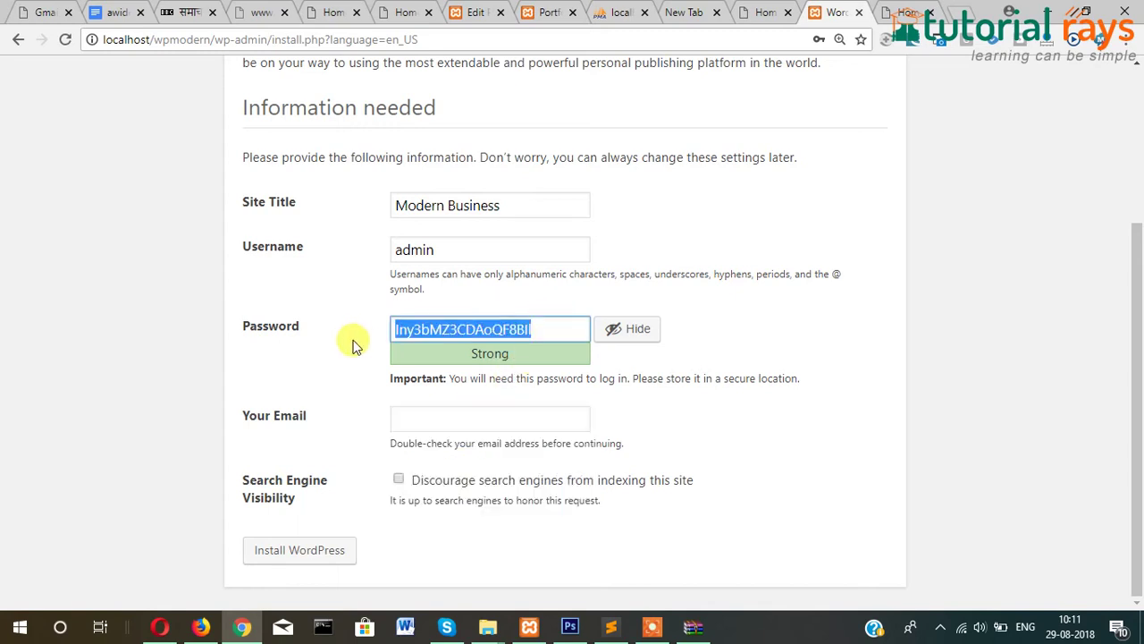
{"action": "type", "text": "admin"}
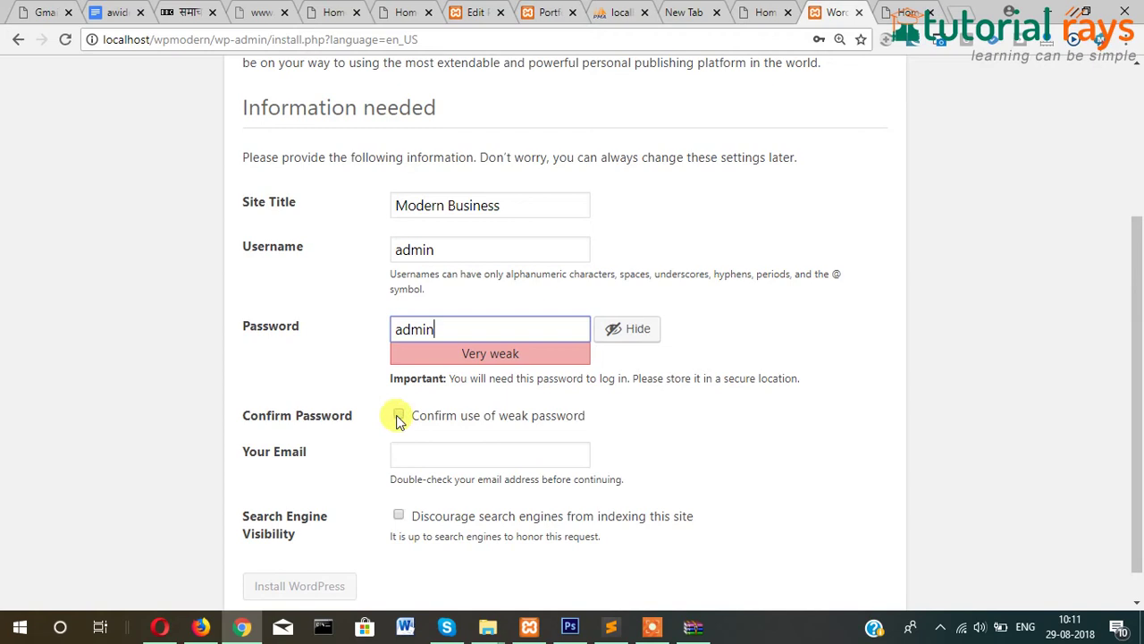
{"action": "left_click", "coordinate": [398, 415]}
{"action": "left_click", "coordinate": [420, 452]}
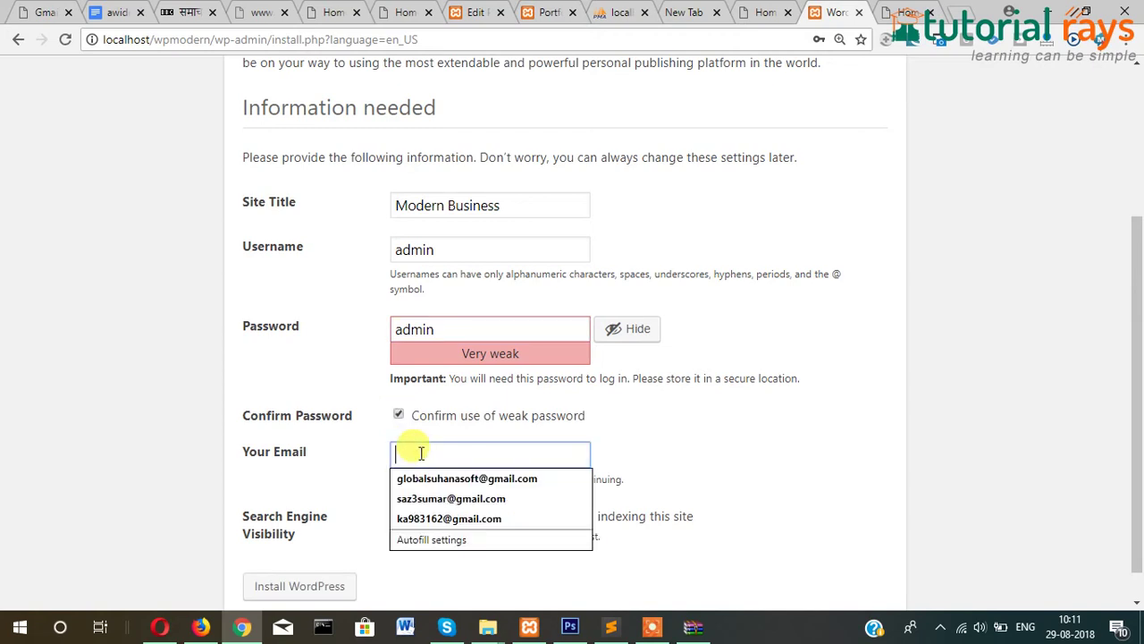
{"action": "left_click", "coordinate": [433, 499]}
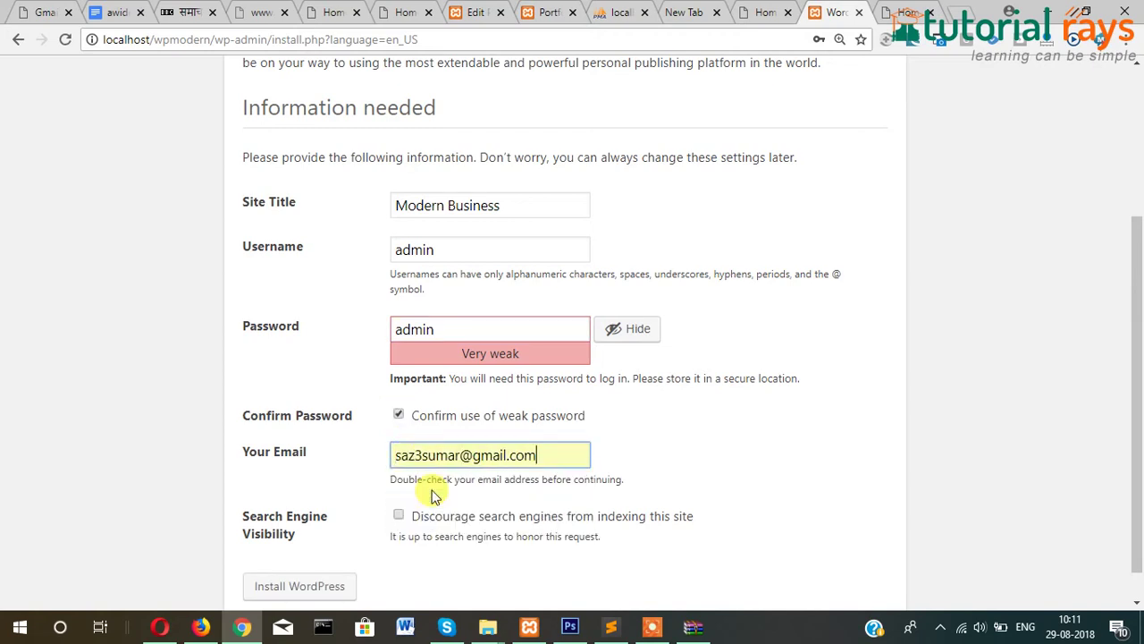
{"action": "left_click_drag", "start_coordinate": [1137, 237], "coordinate": [1137, 261]}
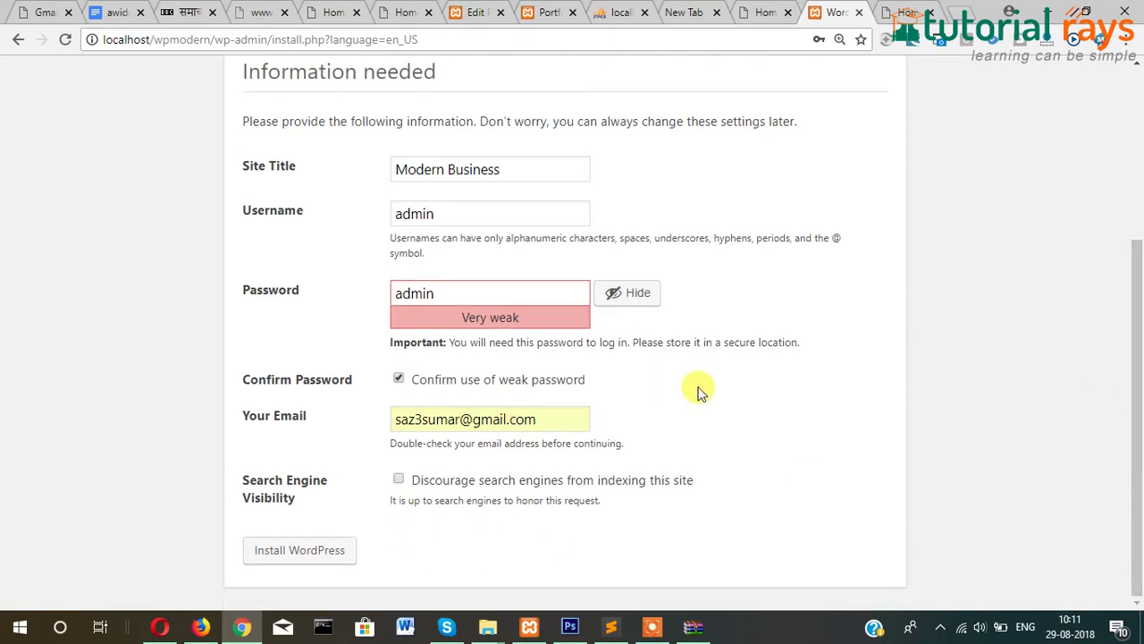
Leave search engine indexing allowed, install WordPress, and close an unrelated browser tab.
{"action": "left_click", "coordinate": [399, 481]}
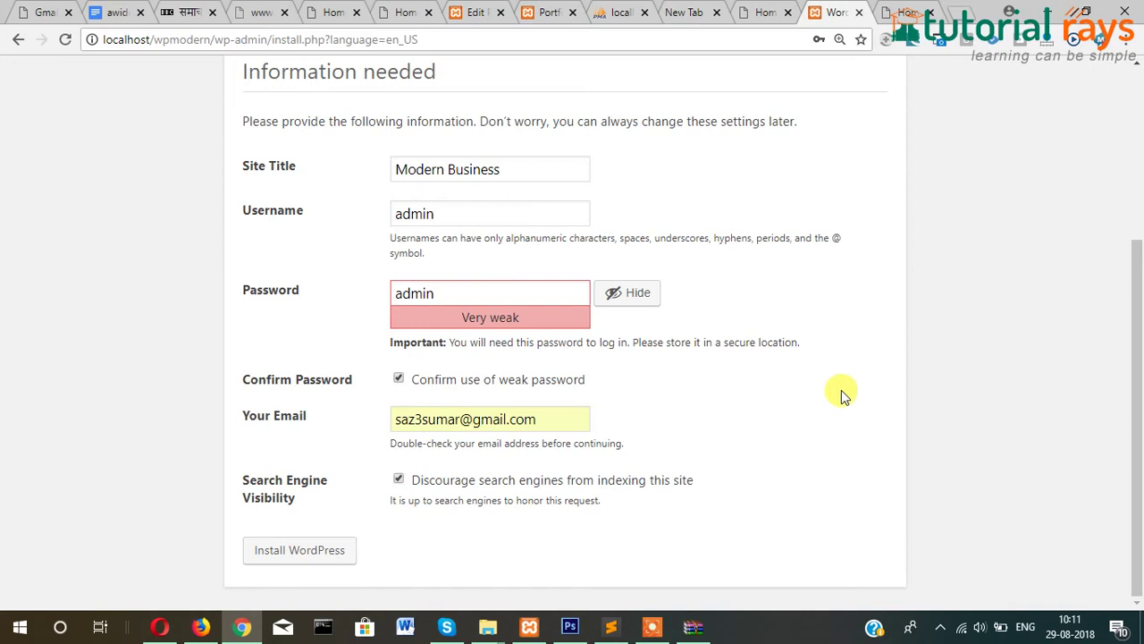
{"action": "left_click", "coordinate": [557, 418]}
{"action": "left_click", "coordinate": [723, 385]}
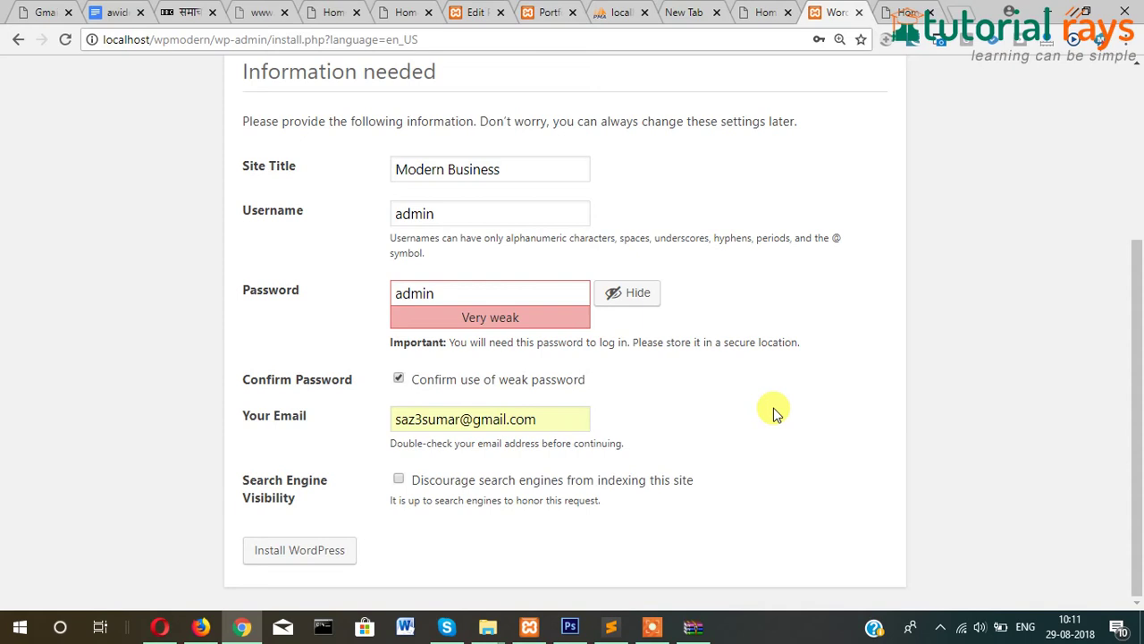
{"action": "left_click", "coordinate": [399, 481]}
{"action": "left_click", "coordinate": [399, 481]}
{"action": "left_click", "coordinate": [299, 552]}
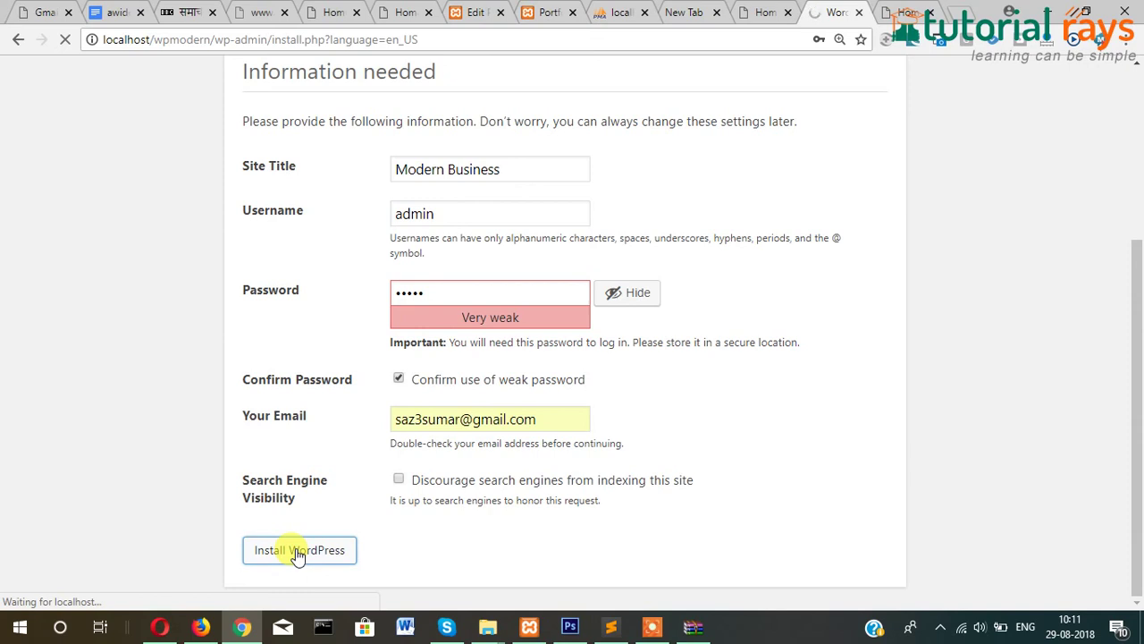
{"action": "left_click", "coordinate": [572, 13]}
Log in to the new wpmodern site as admin from the installation success page.
{"action": "left_click", "coordinate": [501, 12]}
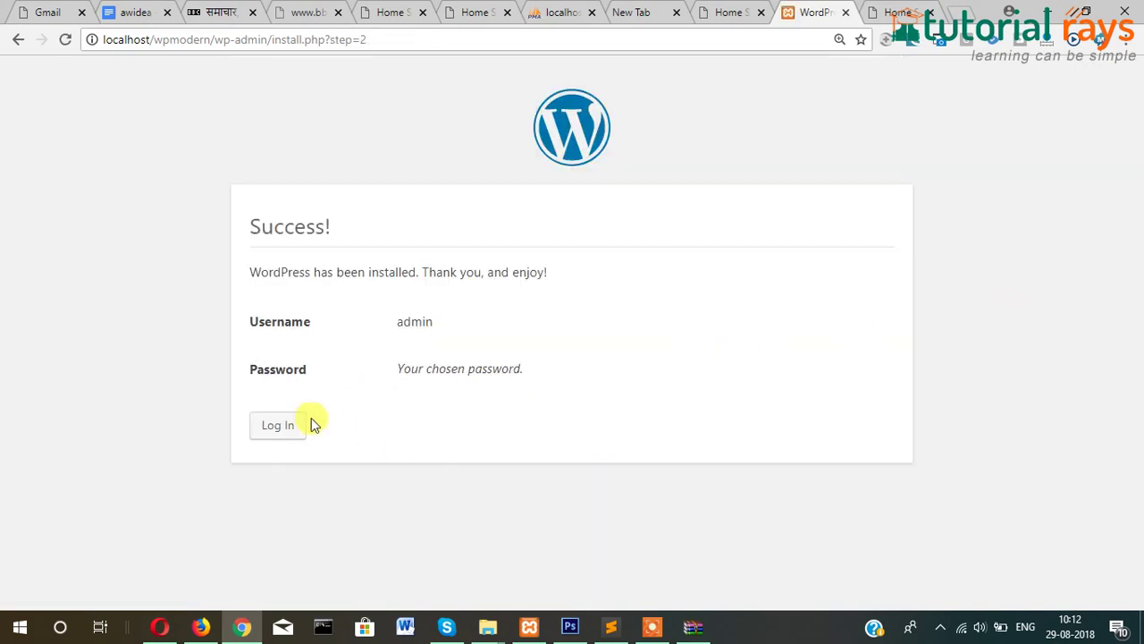
{"action": "left_click", "coordinate": [288, 422]}
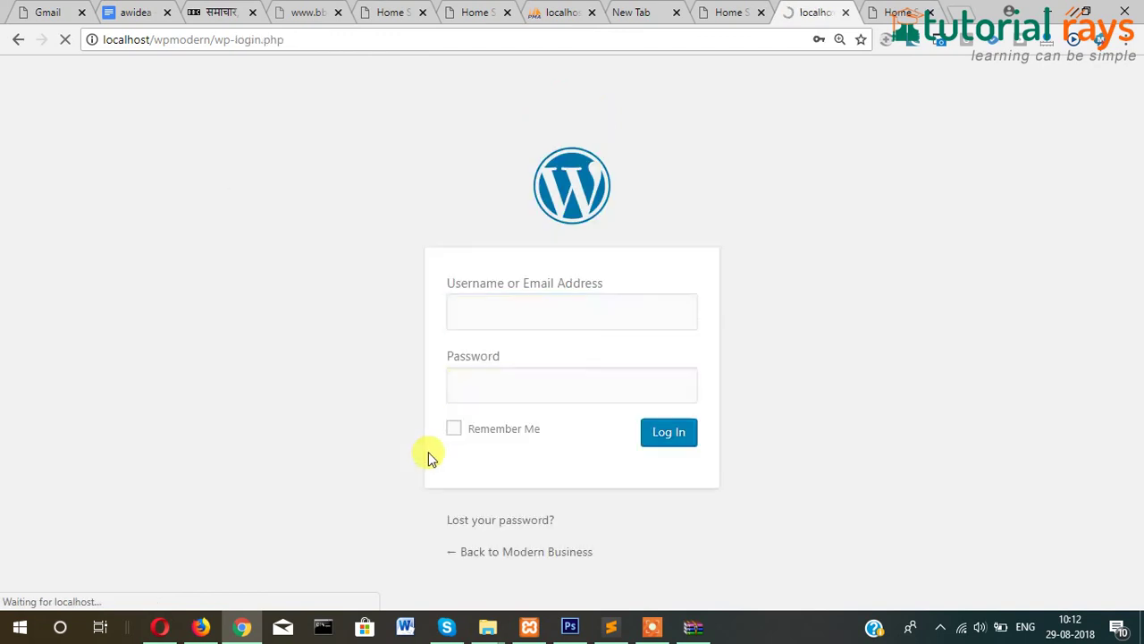
{"action": "left_click", "coordinate": [663, 433]}
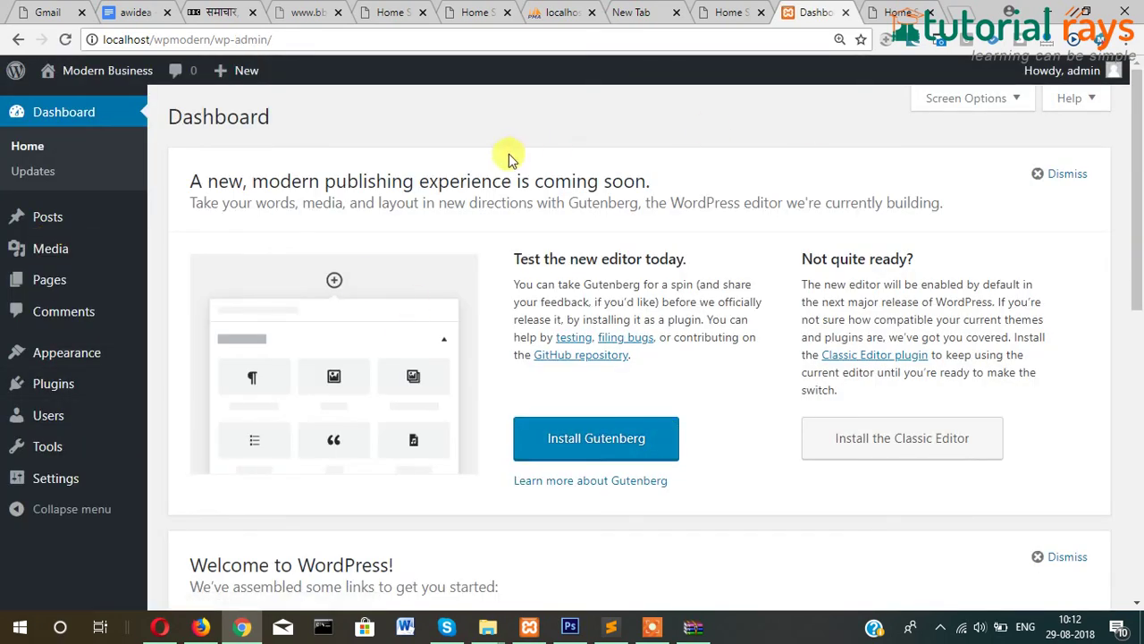
Open Visit Site in a new tab and scroll down to the Hello world! post.
{"action": "mouse_move", "coordinate": [106, 86]}
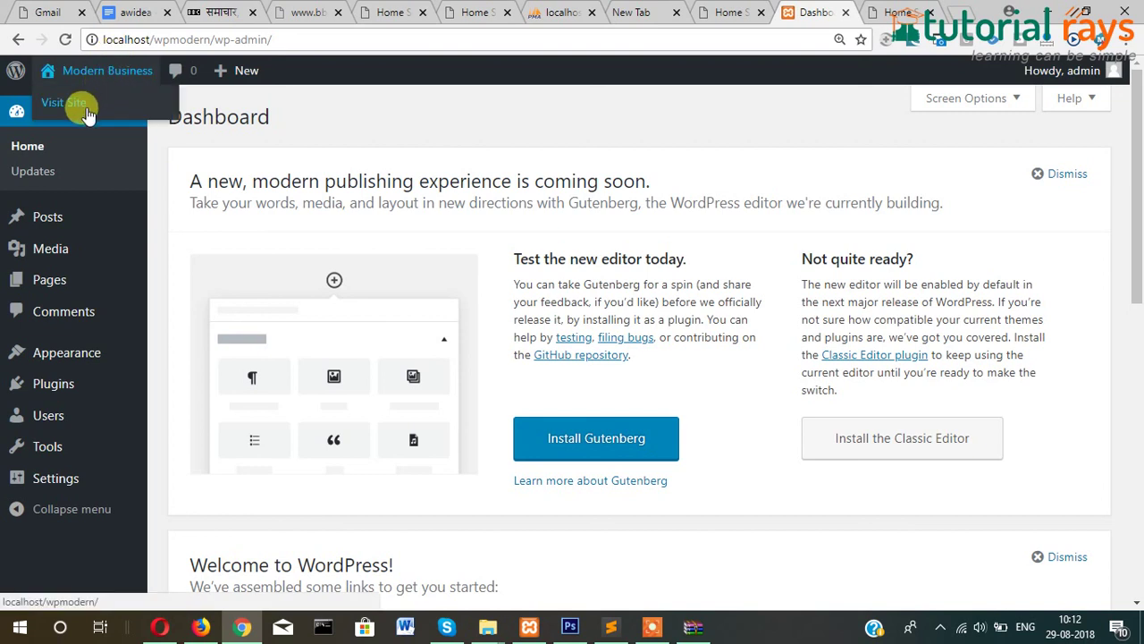
{"action": "middle_click", "coordinate": [76, 100]}
{"action": "left_click", "coordinate": [827, 11]}
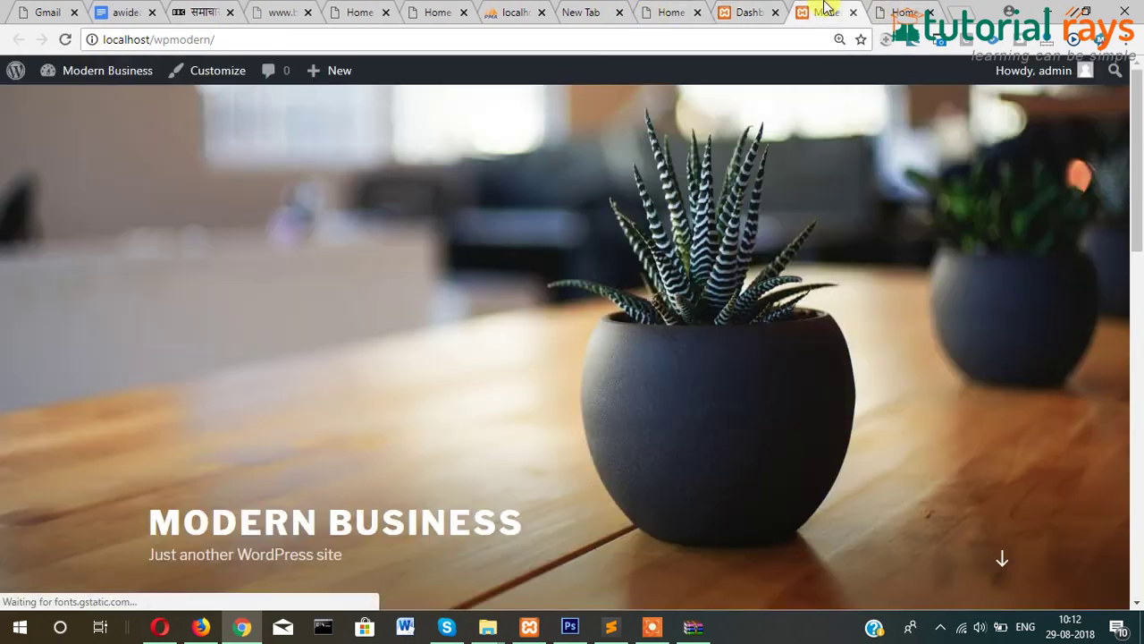
{"action": "left_click_drag", "start_coordinate": [1136, 134], "coordinate": [1134, 257]}
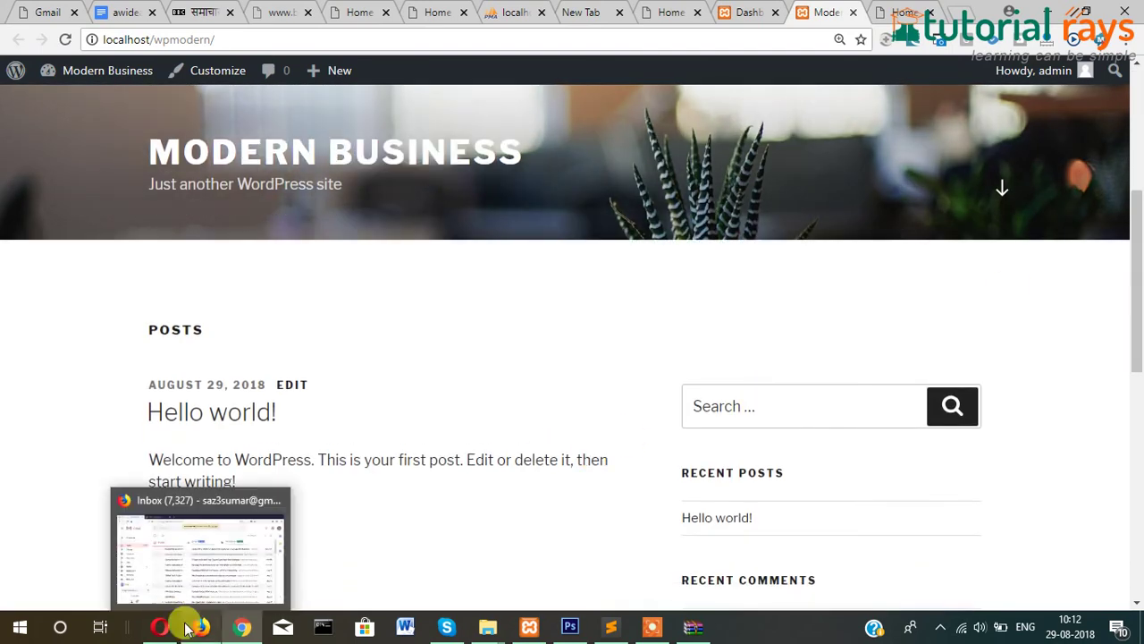